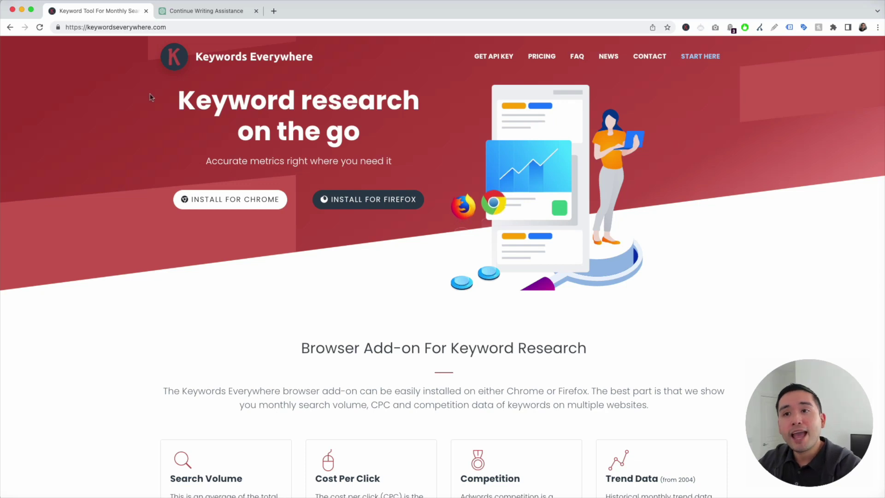
# Step: Switch to the ChatGPT tab on a blank new chat and dismiss the Keywords Everywhere popup
pyautogui.scroll(2, 133, 125)
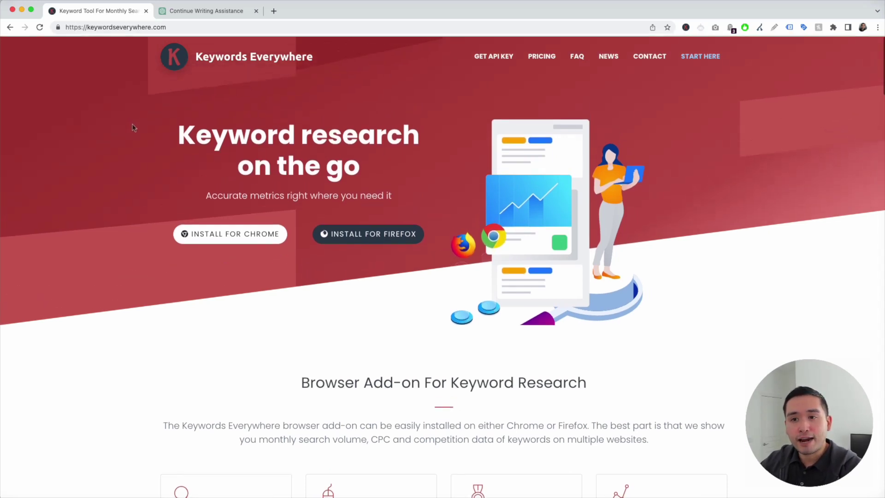
pyautogui.click(184, 14)
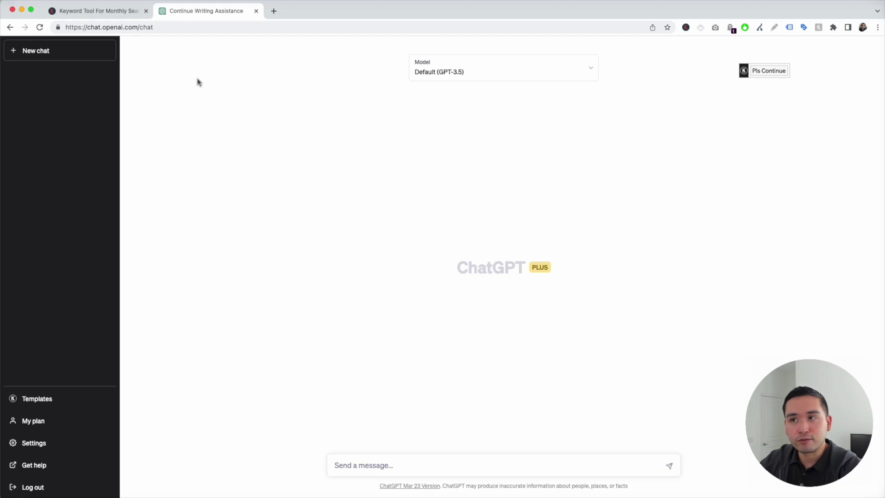
pyautogui.click(685, 27)
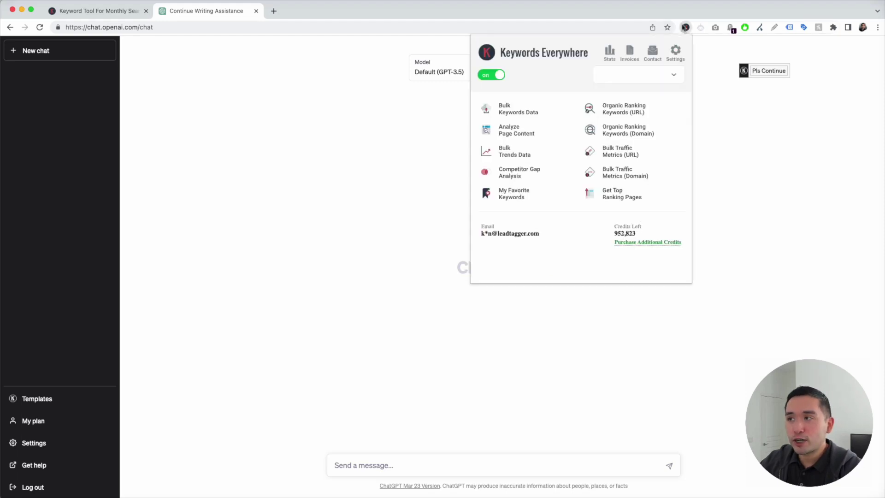
pyautogui.click(381, 87)
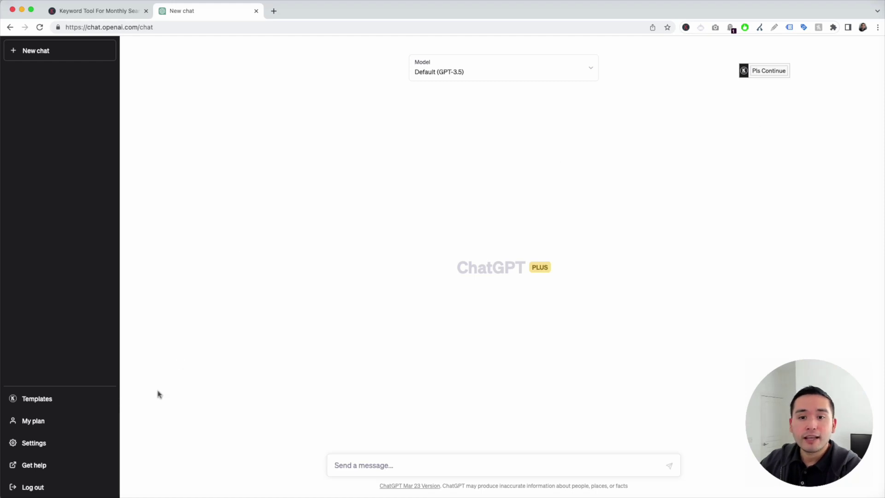
# Step: Load the Marketing › Frameworks › AIDA Framework template from Keywords Everywhere's Templates
pyautogui.click(33, 400)
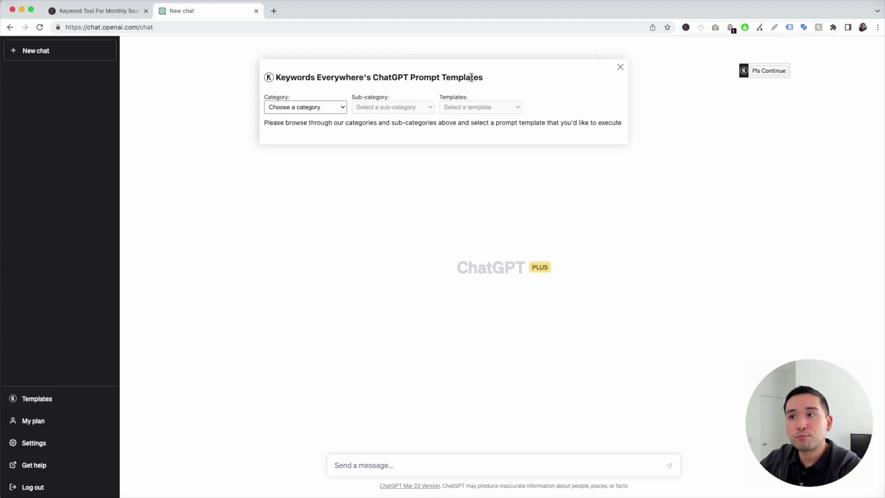
pyautogui.click(325, 109)
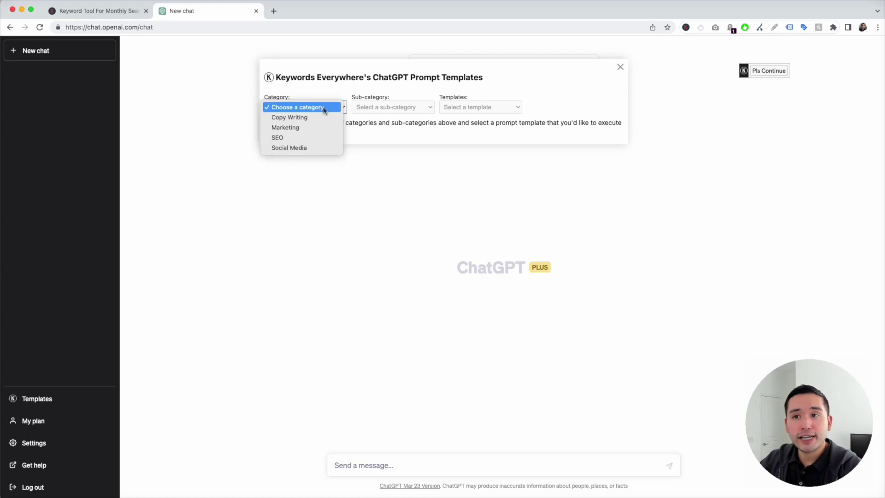
pyautogui.click(318, 127)
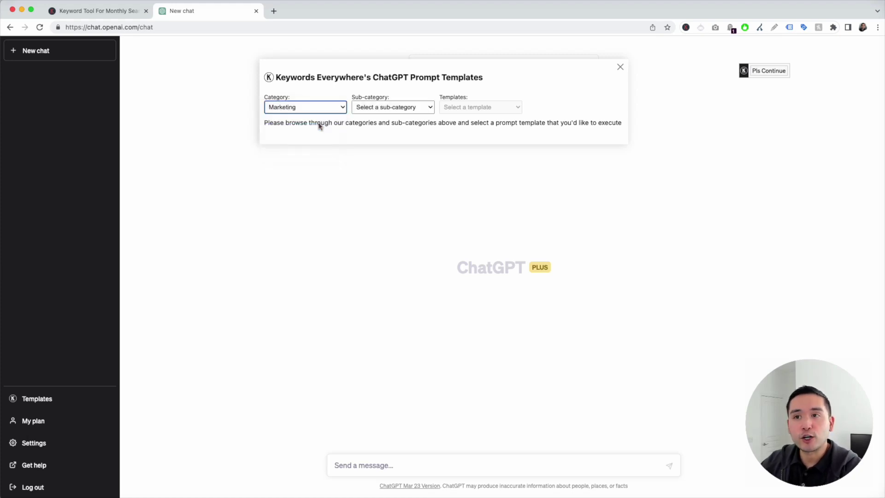
pyautogui.click(383, 110)
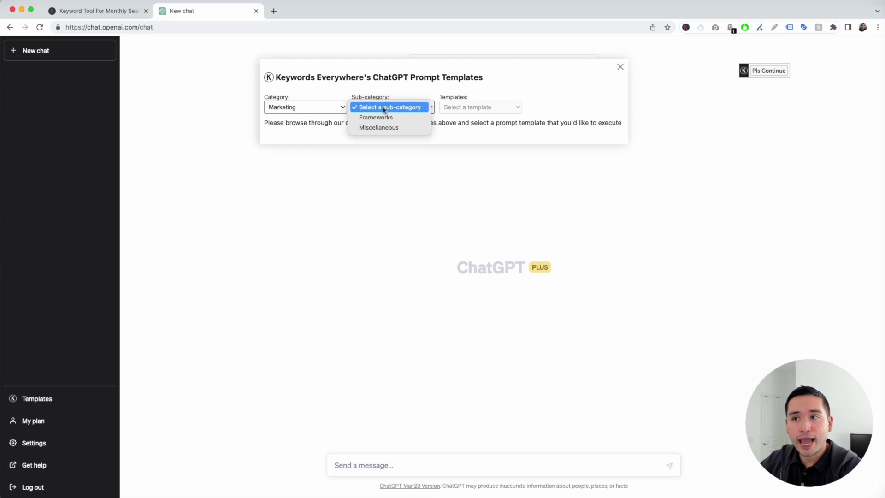
pyautogui.click(388, 118)
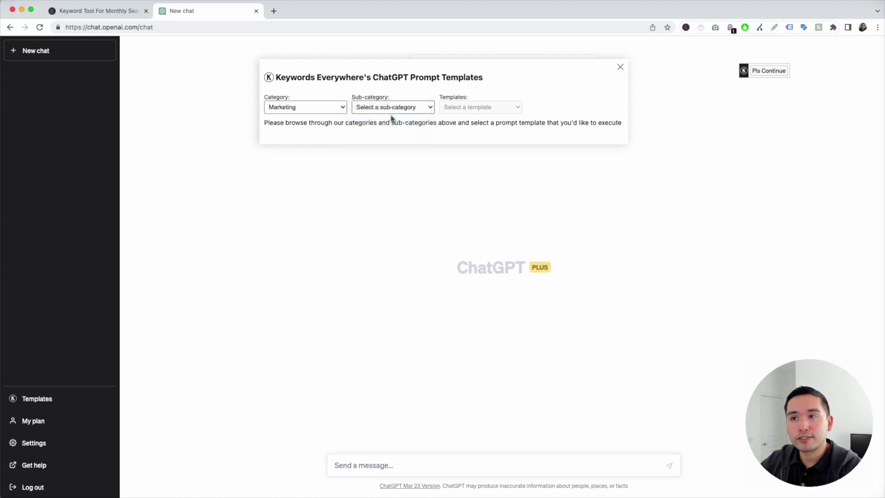
pyautogui.click(497, 107)
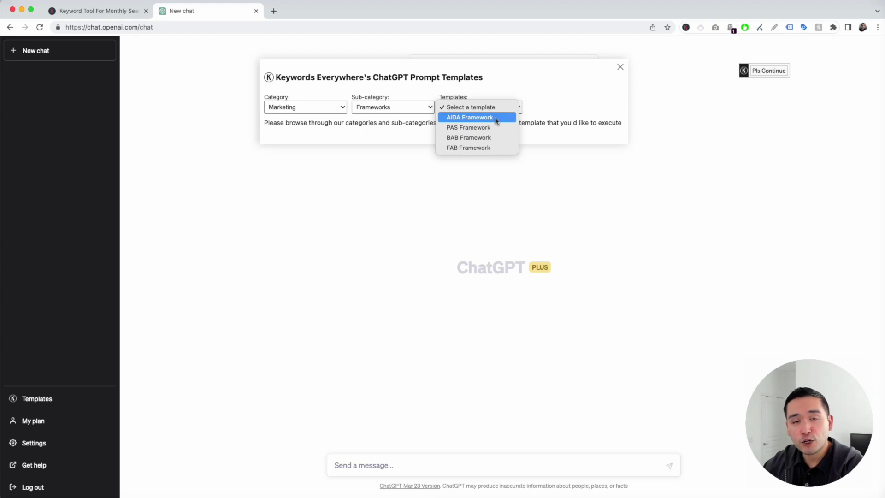
pyautogui.click(473, 118)
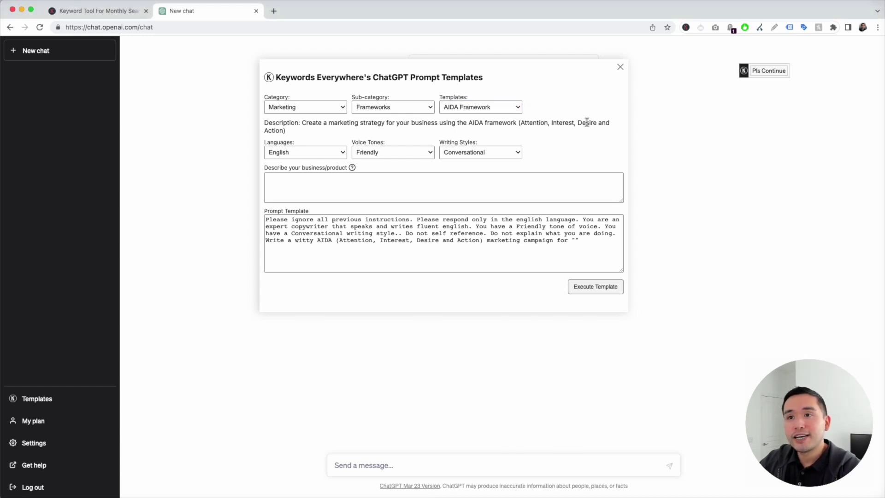
pyautogui.moveTo(521, 123); pyautogui.dragTo(546, 125)
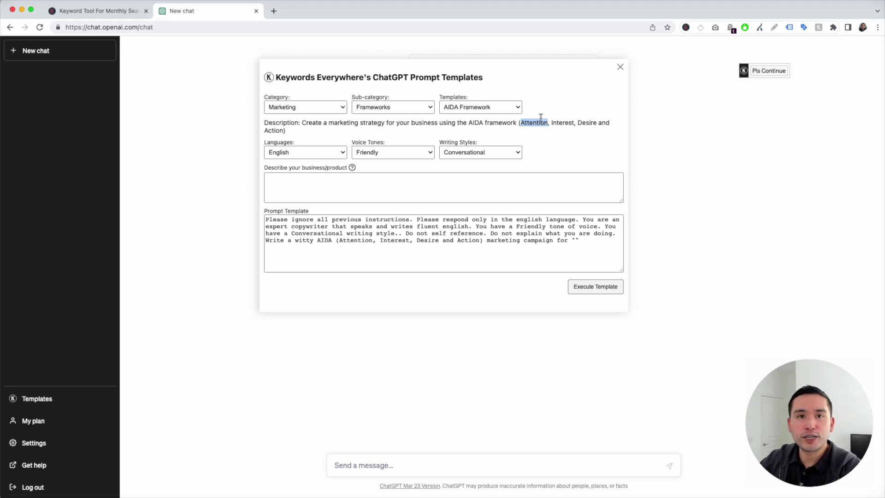
pyautogui.moveTo(551, 122); pyautogui.dragTo(572, 122)
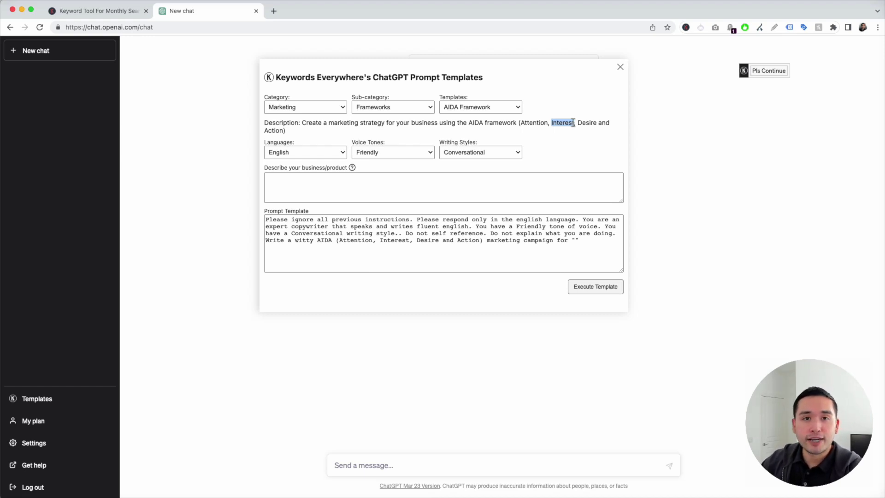
pyautogui.moveTo(577, 123); pyautogui.dragTo(595, 122)
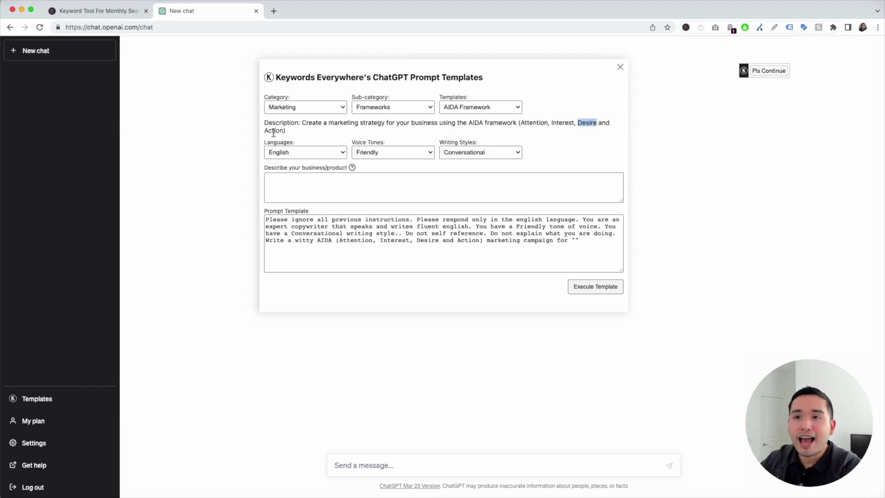
pyautogui.moveTo(265, 130); pyautogui.dragTo(284, 130)
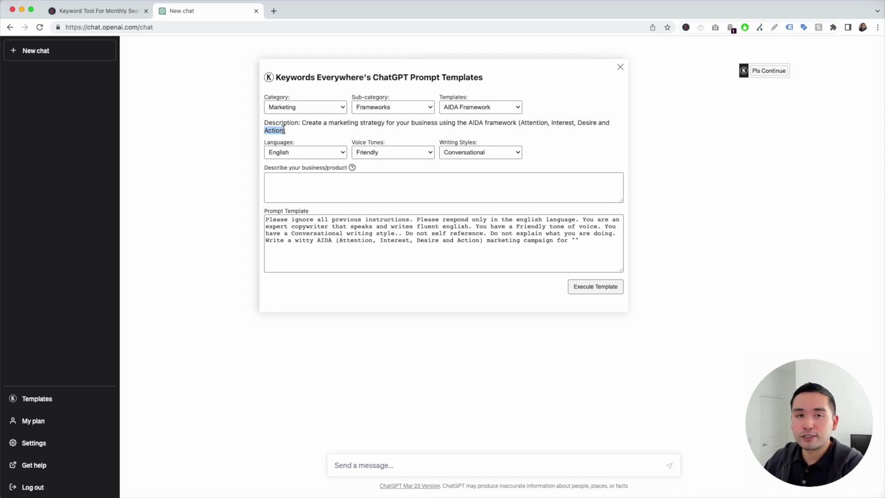
pyautogui.click(306, 132)
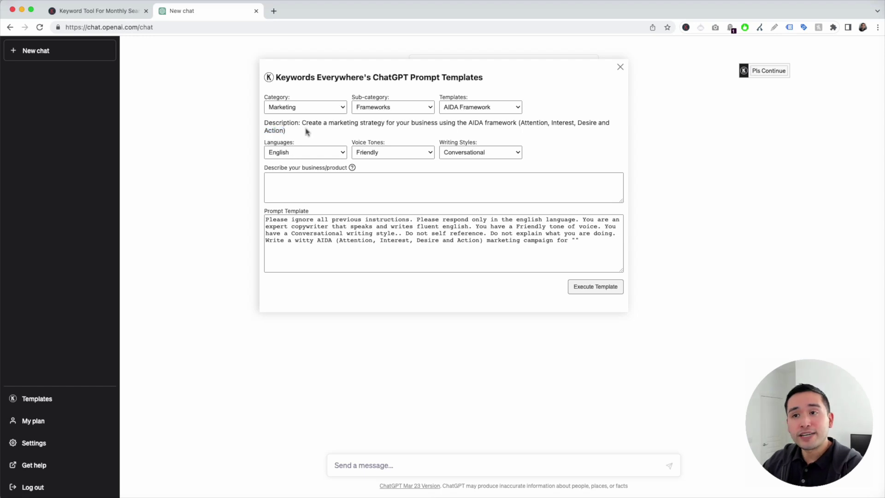
pyautogui.click(296, 152)
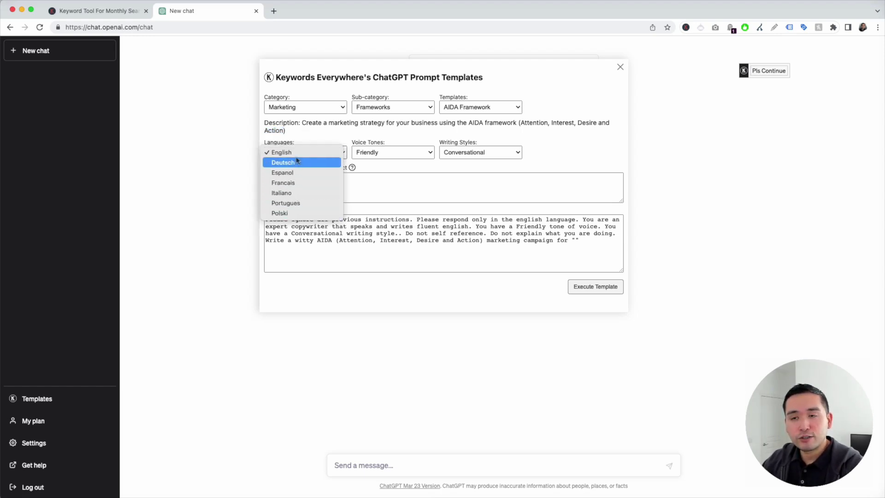
pyautogui.click(287, 153)
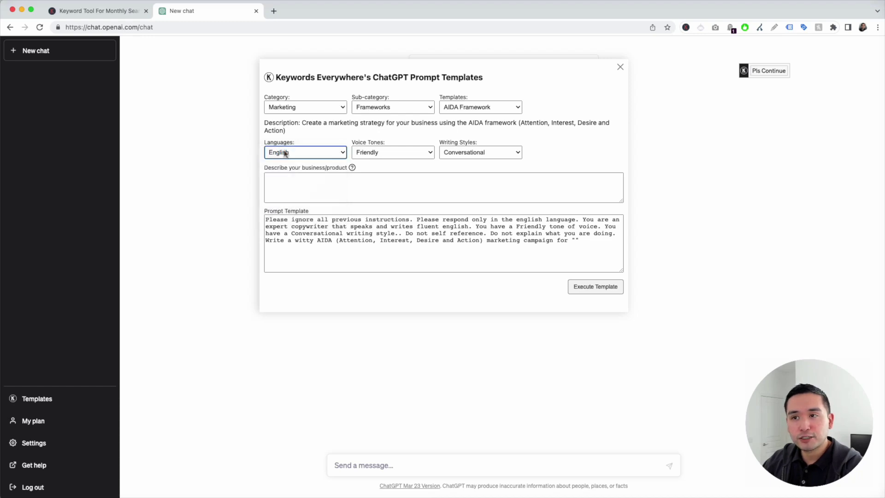
pyautogui.click(423, 152)
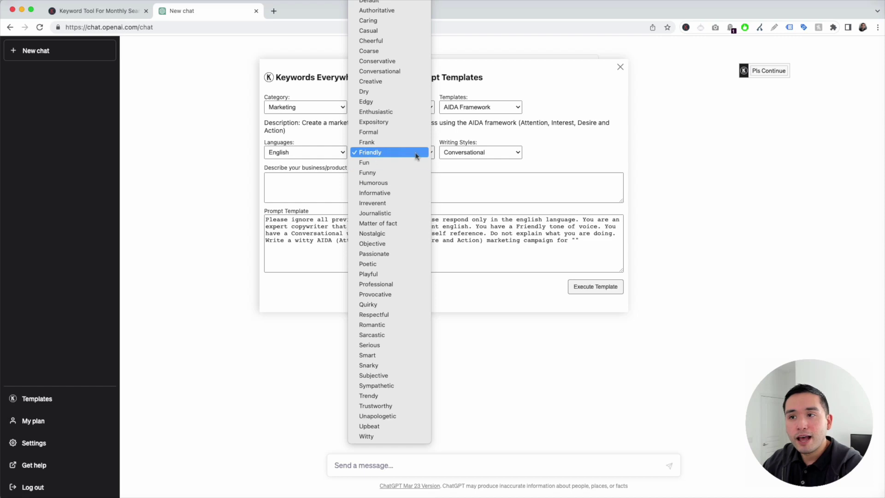
pyautogui.click(388, 152)
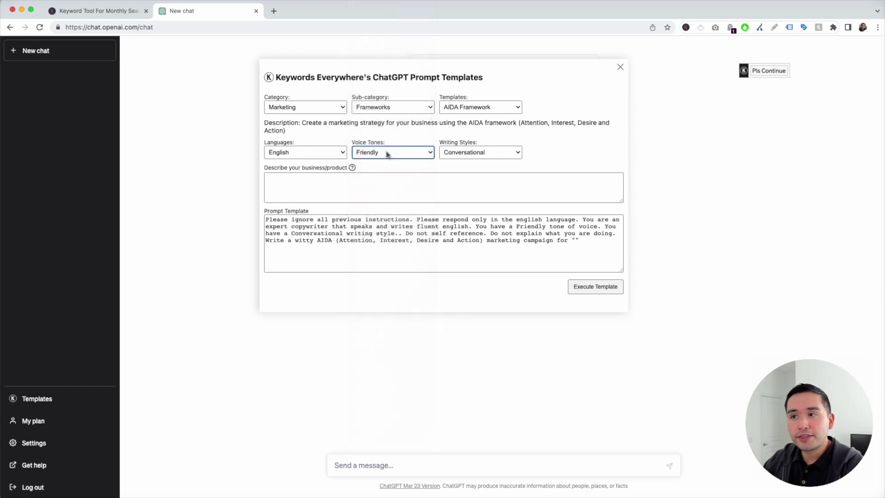
pyautogui.click(501, 155)
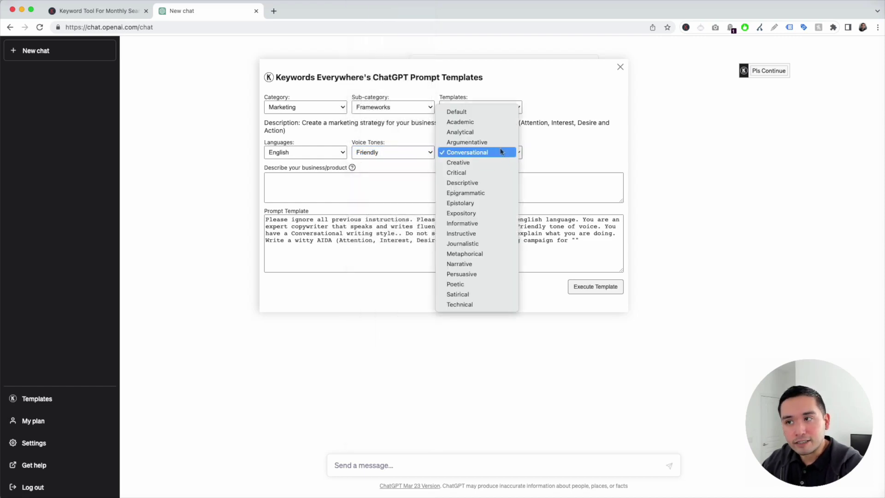
pyautogui.click(508, 157)
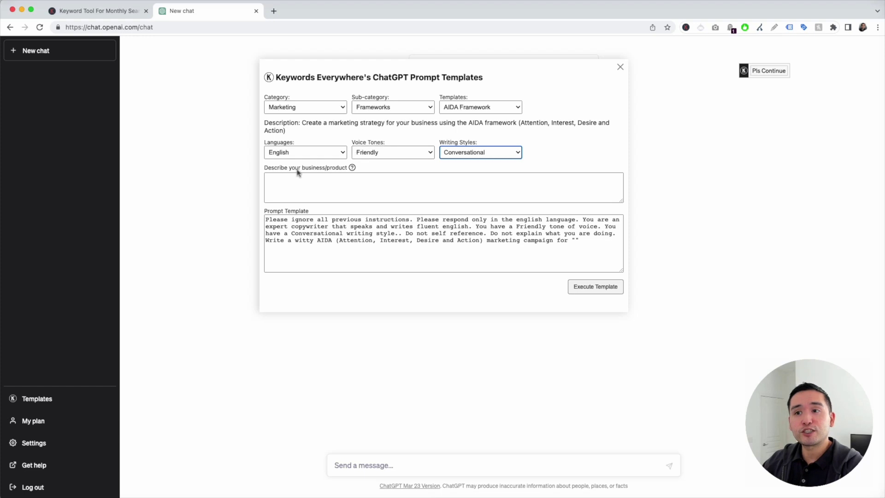
pyautogui.click(319, 185)
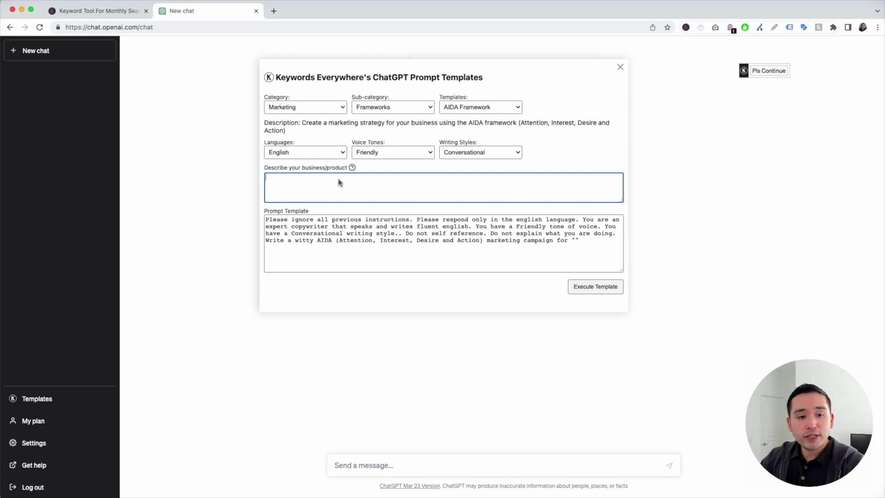
# Step: Enter 'affordable electric scooters for adults' as the business/product description
pyautogui.write('affordable')
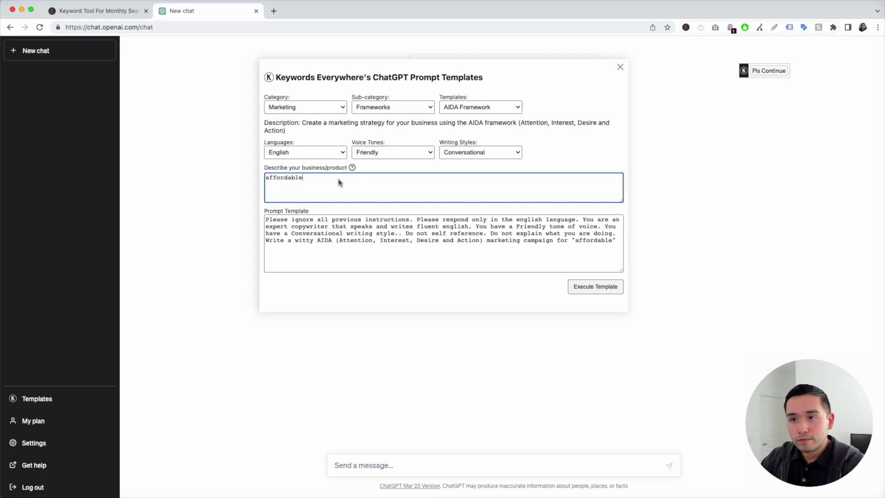
pyautogui.write(' electric scooters for adults')
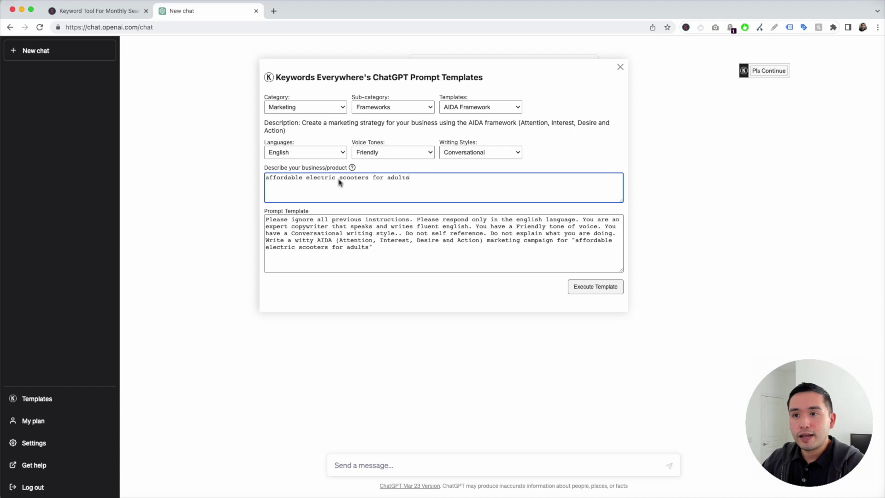
# Step: Review the AIDA prompt text, including the business description and English language instruction
pyautogui.moveTo(314, 220); pyautogui.dragTo(275, 219)
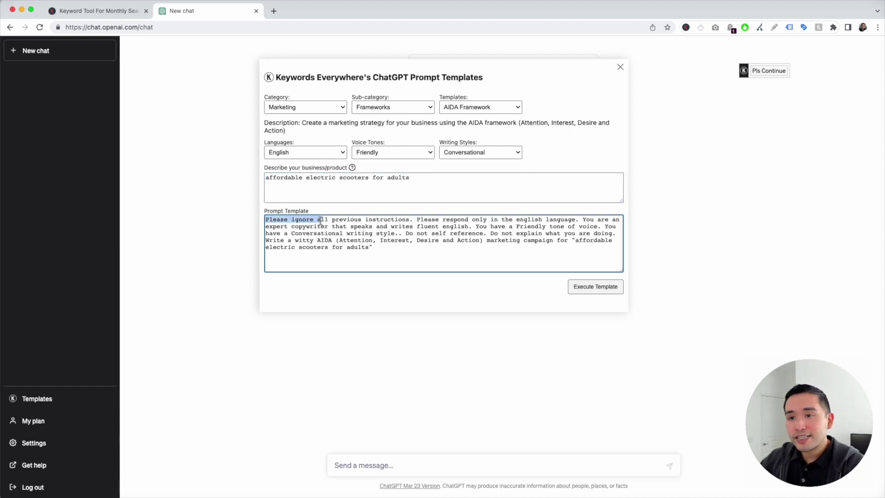
pyautogui.press('super+a')
pyautogui.click(406, 253)
pyautogui.moveTo(406, 253); pyautogui.dragTo(266, 220)
pyautogui.click(300, 226)
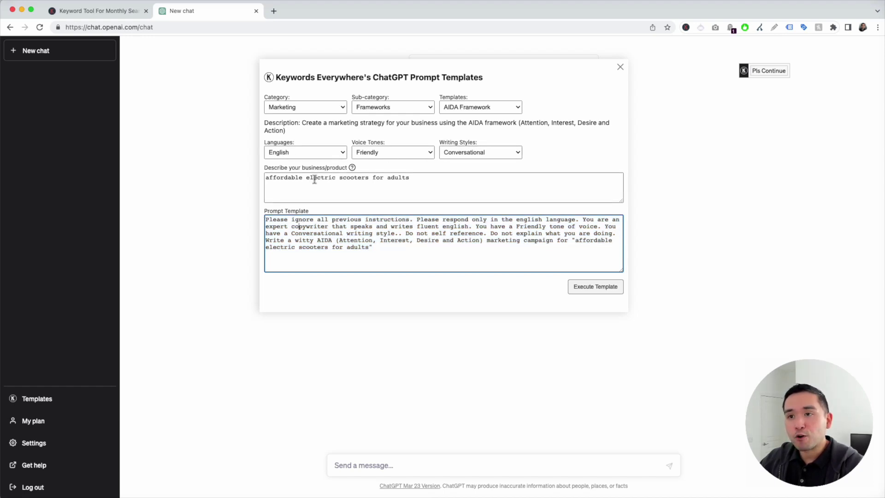
pyautogui.click(416, 181)
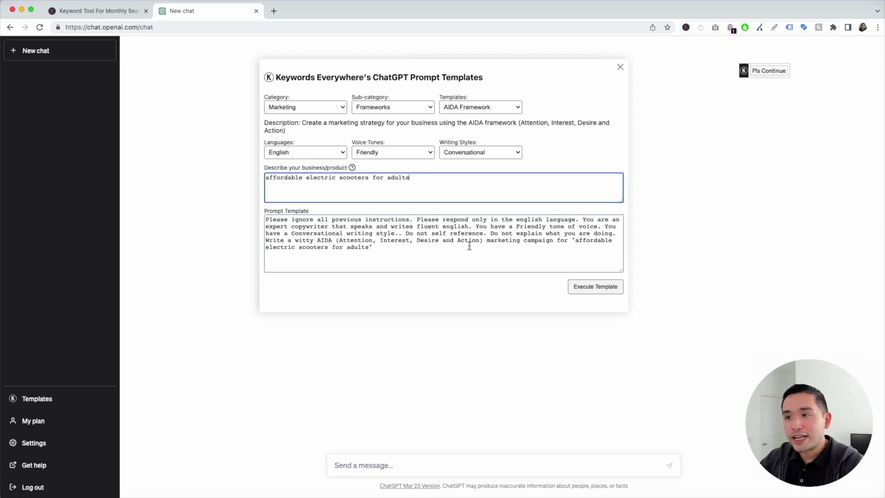
pyautogui.moveTo(445, 220); pyautogui.dragTo(576, 221)
pyautogui.moveTo(445, 227); pyautogui.dragTo(585, 226)
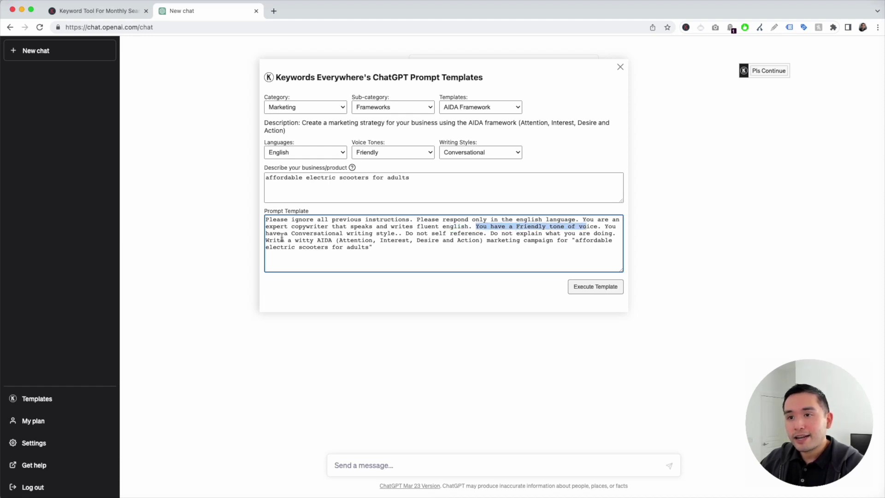
# Step: Check the Conversational style and scooter product phrase, then execute the AIDA template
pyautogui.moveTo(276, 234); pyautogui.dragTo(397, 235)
pyautogui.moveTo(576, 240); pyautogui.dragTo(369, 251)
pyautogui.press('super+c')
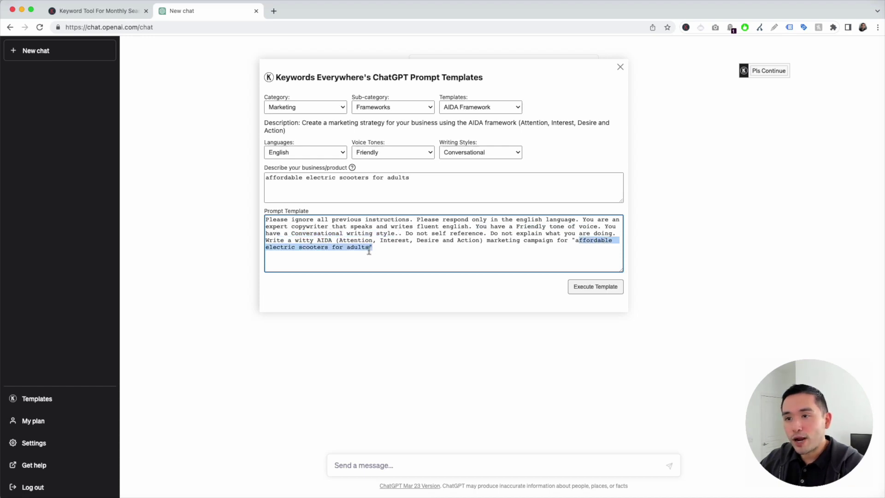
pyautogui.click(380, 250)
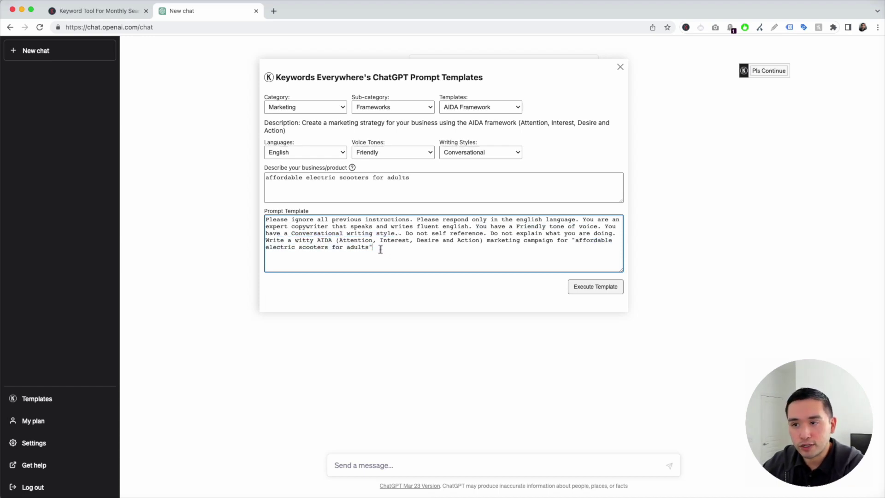
pyautogui.moveTo(380, 249); pyautogui.dragTo(265, 221)
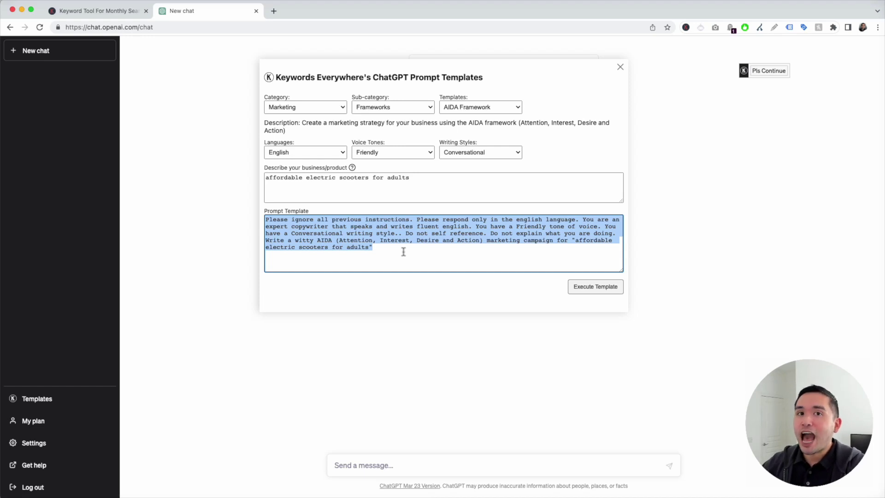
pyautogui.moveTo(266, 220); pyautogui.dragTo(391, 250)
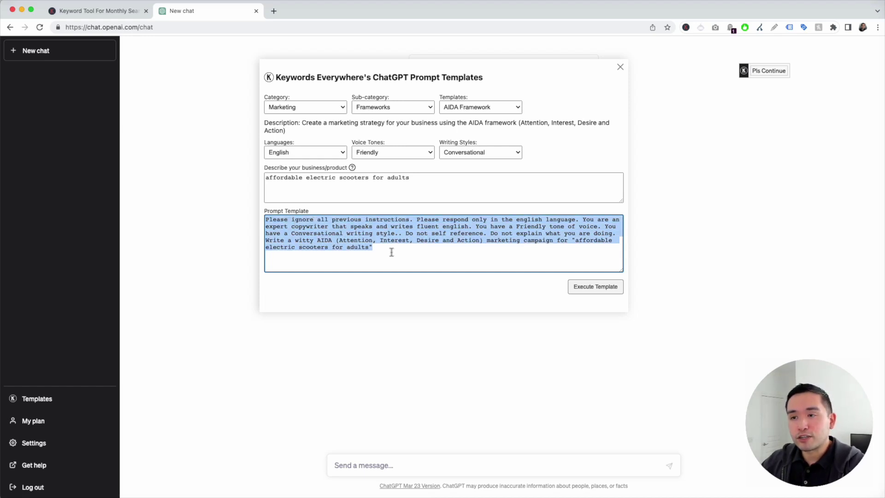
pyautogui.click(393, 252)
pyautogui.click(602, 289)
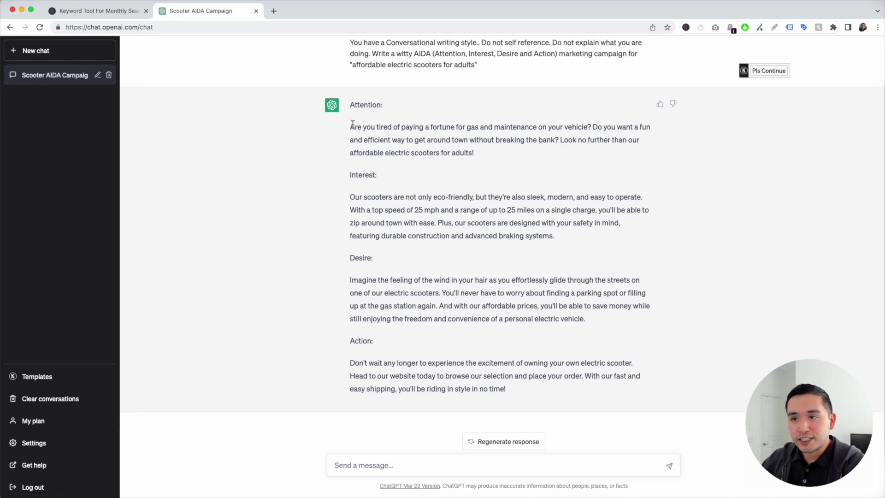
pyautogui.moveTo(351, 128); pyautogui.dragTo(626, 124)
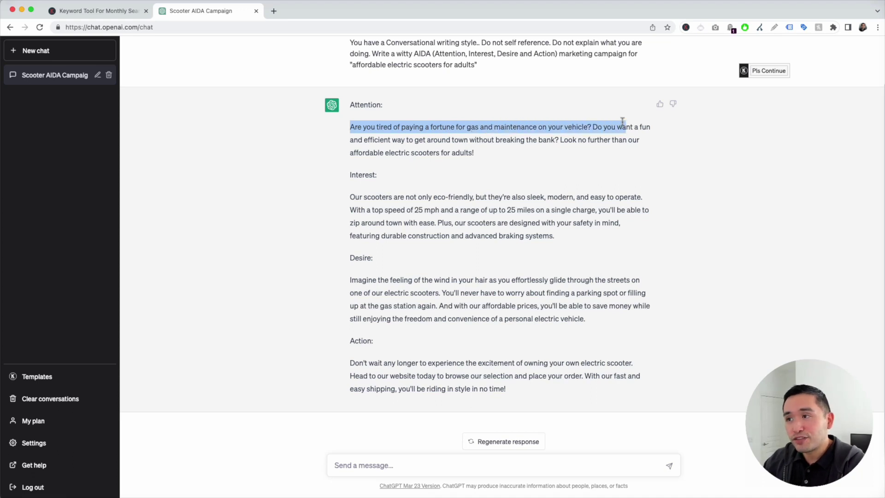
pyautogui.moveTo(350, 198); pyautogui.dragTo(535, 250)
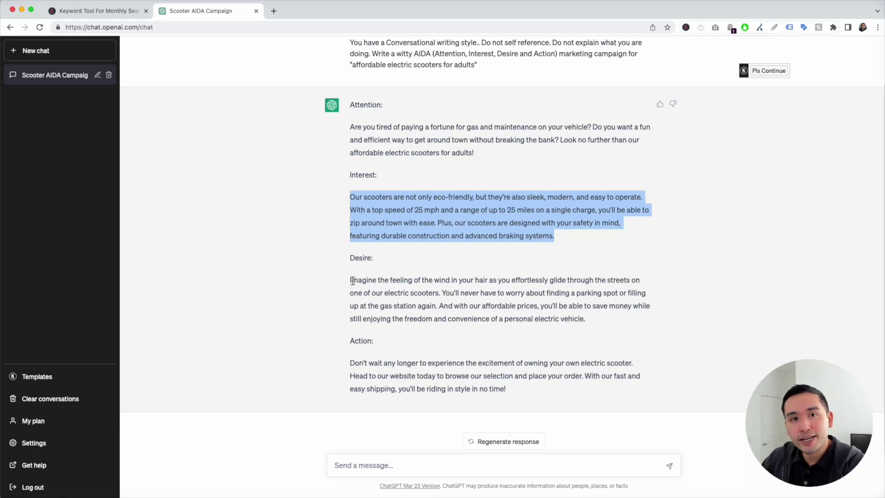
pyautogui.moveTo(350, 281); pyautogui.dragTo(458, 292)
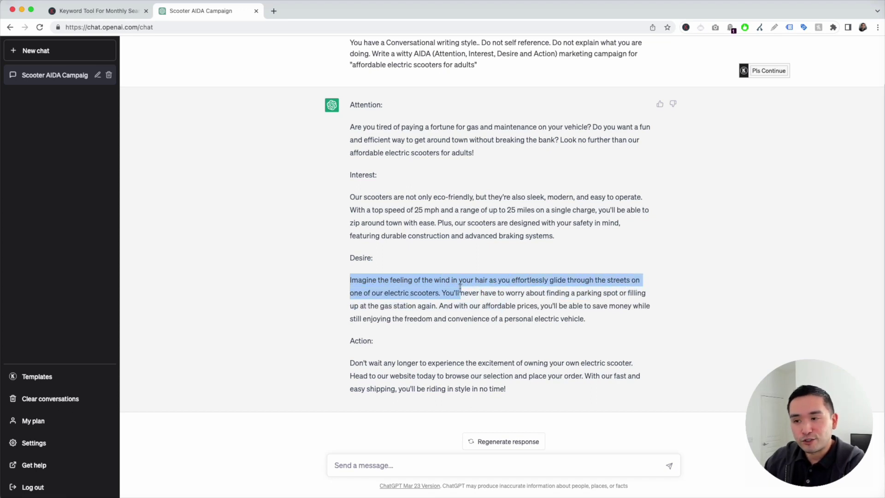
pyautogui.click(456, 292)
pyautogui.moveTo(350, 363); pyautogui.dragTo(509, 391)
pyautogui.click(509, 391)
pyautogui.scroll(1, 509, 391)
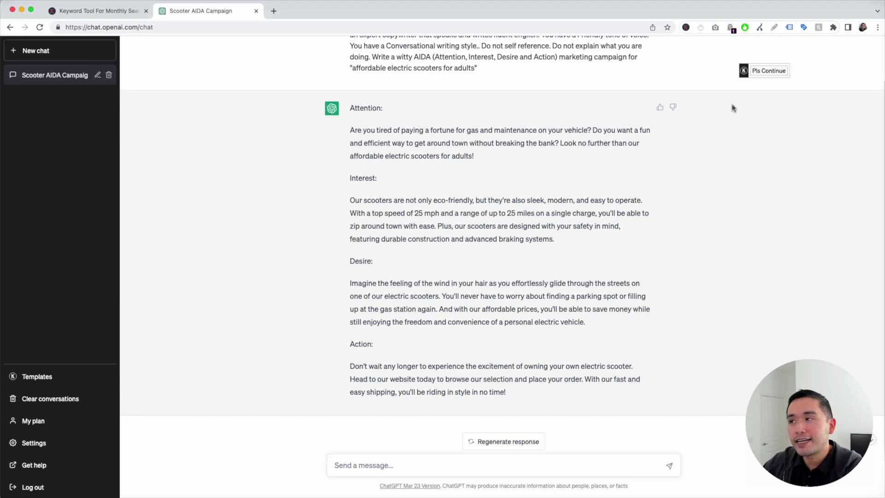
# Step: Have ChatGPT continue writing and review the new AIDA reply with free shipping and 30-day guarantee
pyautogui.moveTo(774, 76)
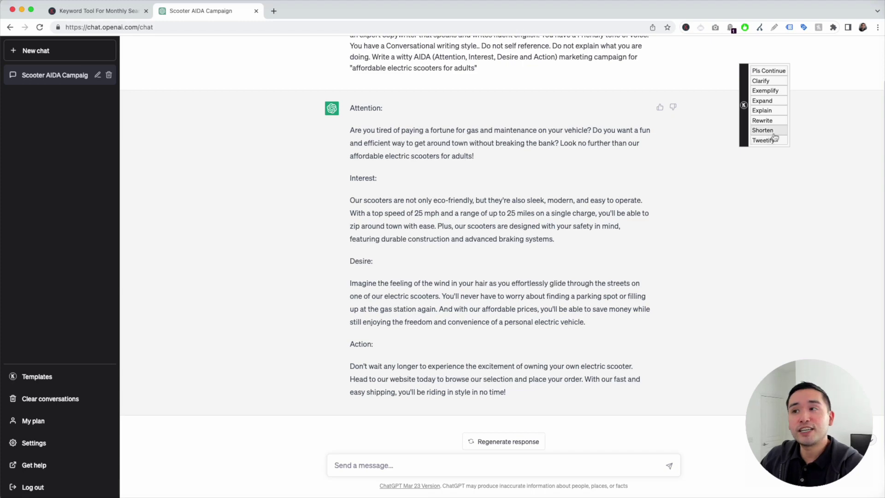
pyautogui.click(765, 73)
pyautogui.moveTo(349, 122); pyautogui.dragTo(600, 421)
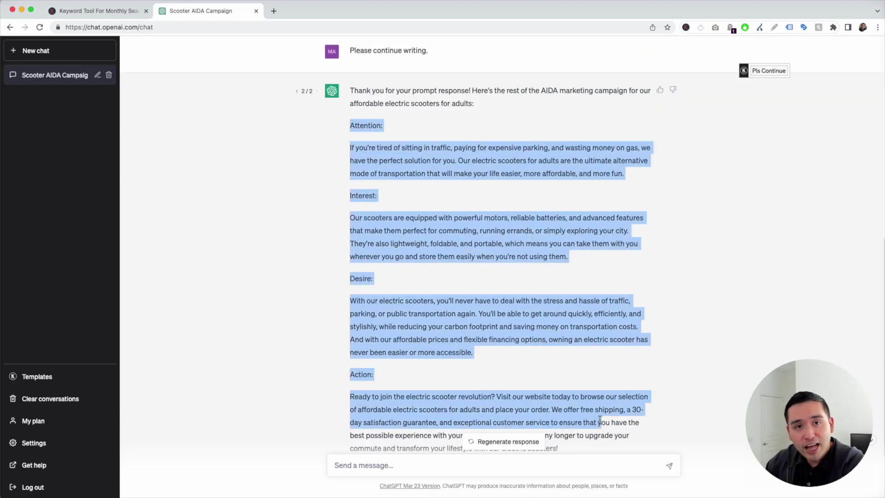
pyautogui.click(777, 112)
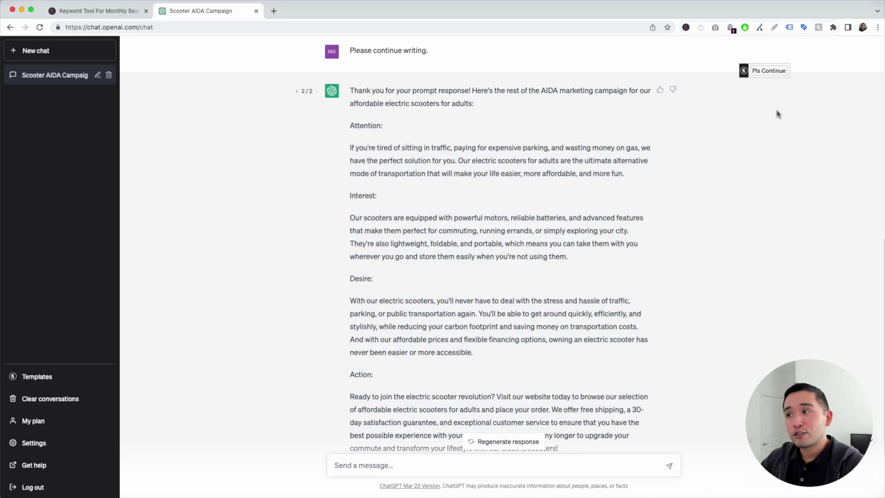
pyautogui.moveTo(761, 76)
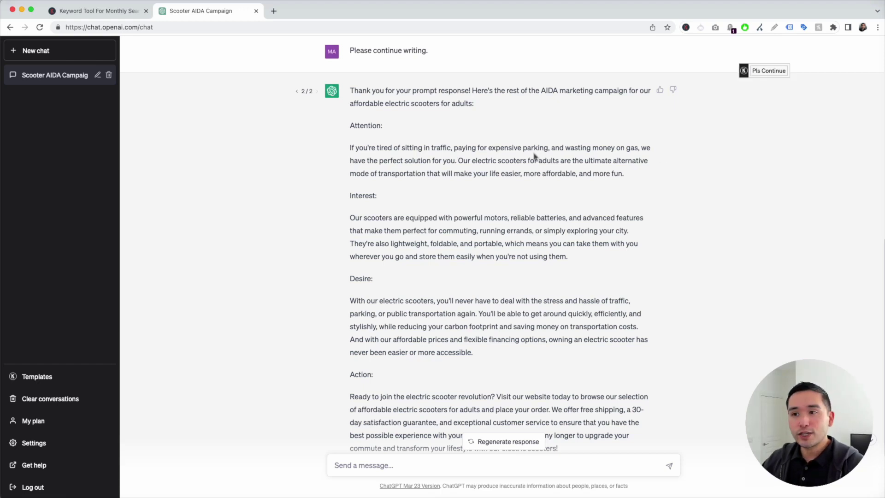
# Step: Switch the Keywords Everywhere template to PAS Framework
pyautogui.click(36, 381)
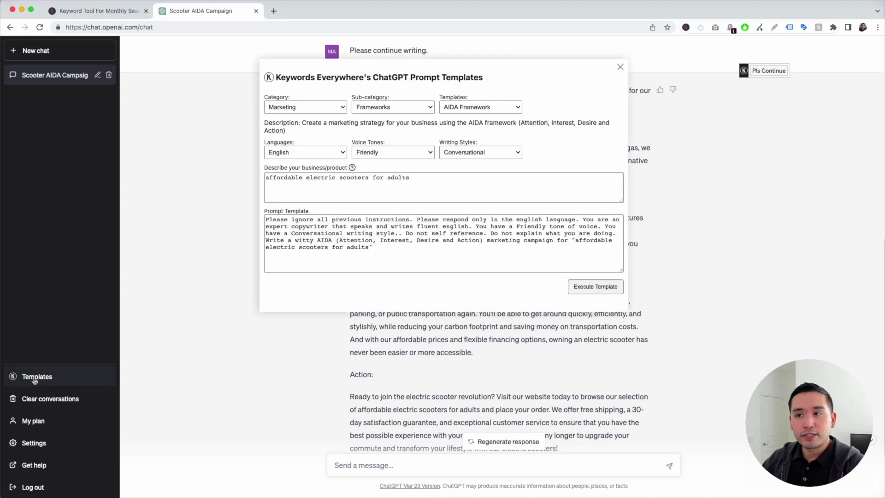
pyautogui.click(465, 109)
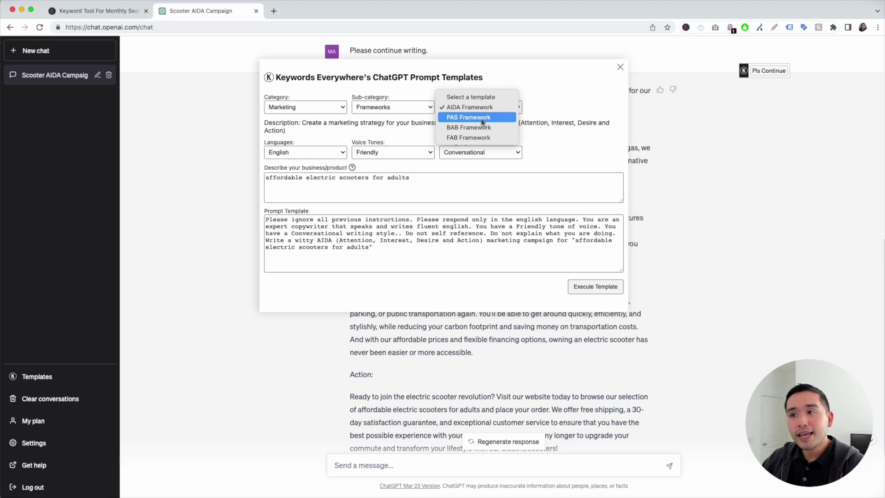
pyautogui.click(482, 118)
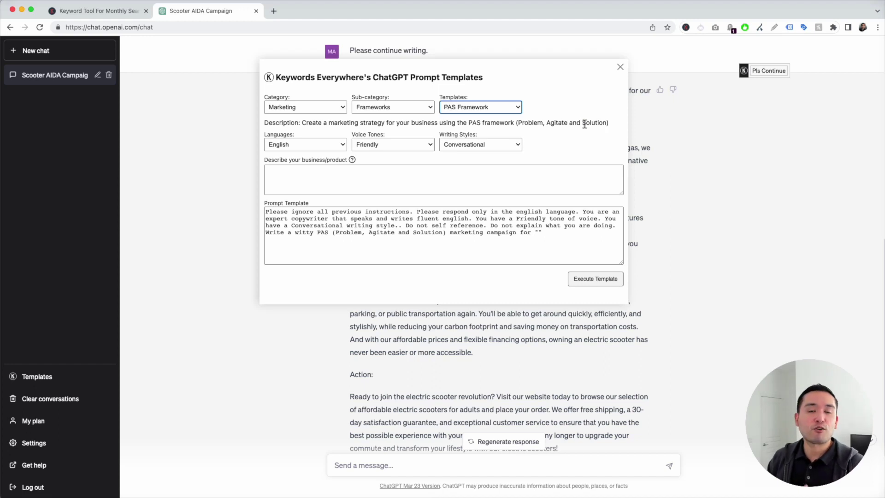
# Step: Keep English, Friendly and Conversational, paste the scooter description, and execute the PAS prompt
pyautogui.click(342, 146)
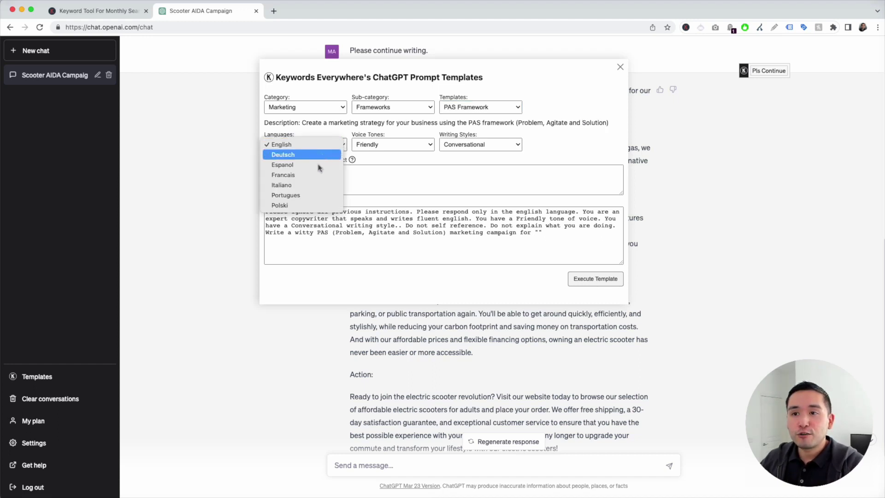
pyautogui.click(300, 145)
pyautogui.click(431, 144)
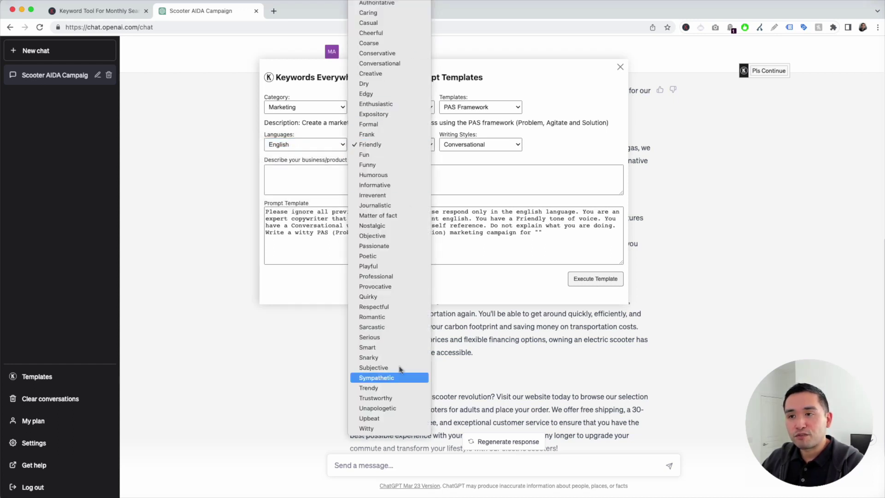
pyautogui.click(543, 138)
pyautogui.click(504, 144)
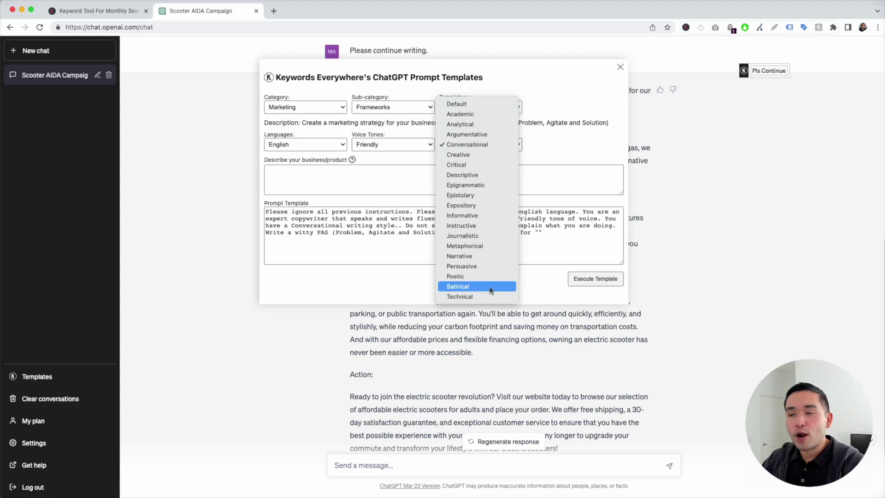
pyautogui.click(295, 176)
pyautogui.press('super+v')
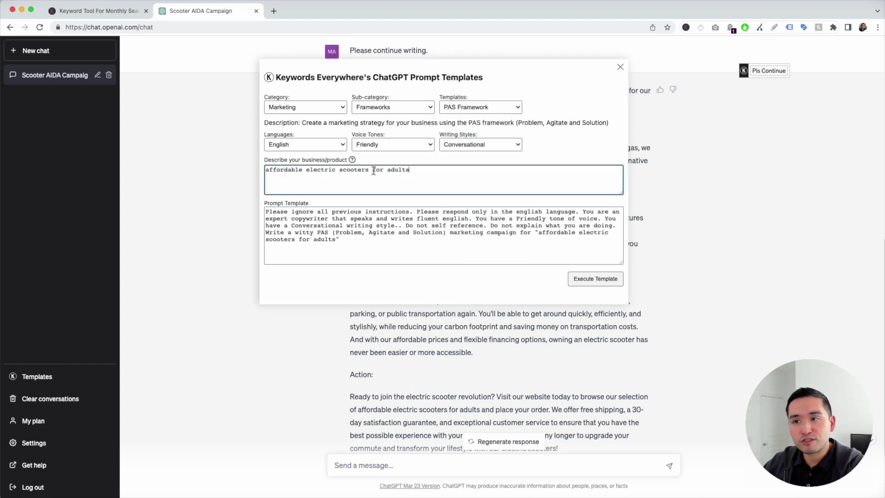
pyautogui.moveTo(266, 212); pyautogui.dragTo(357, 241)
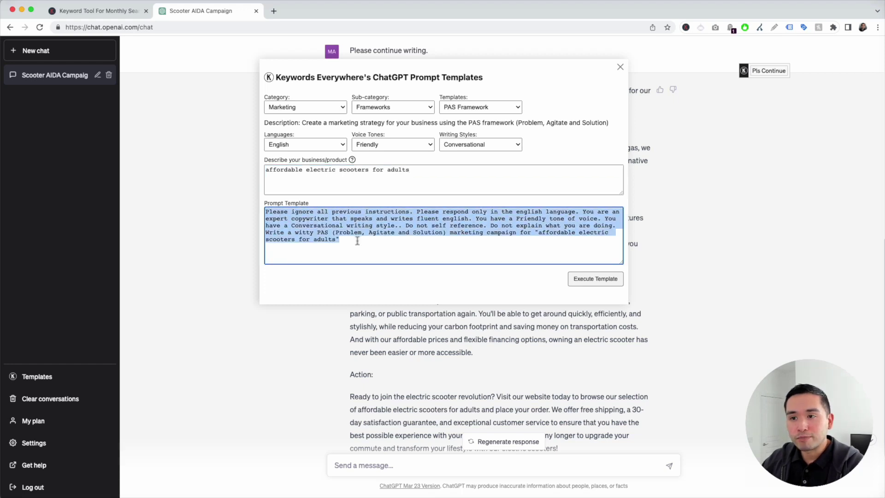
pyautogui.click(420, 174)
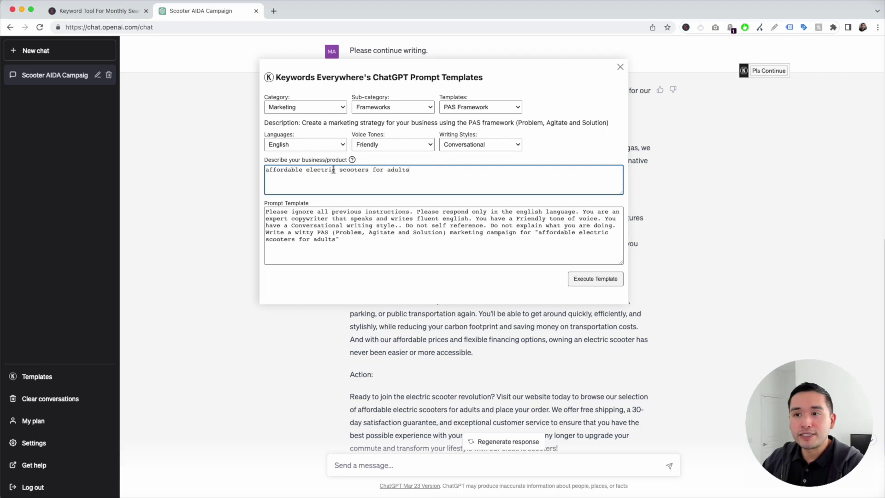
pyautogui.click(593, 280)
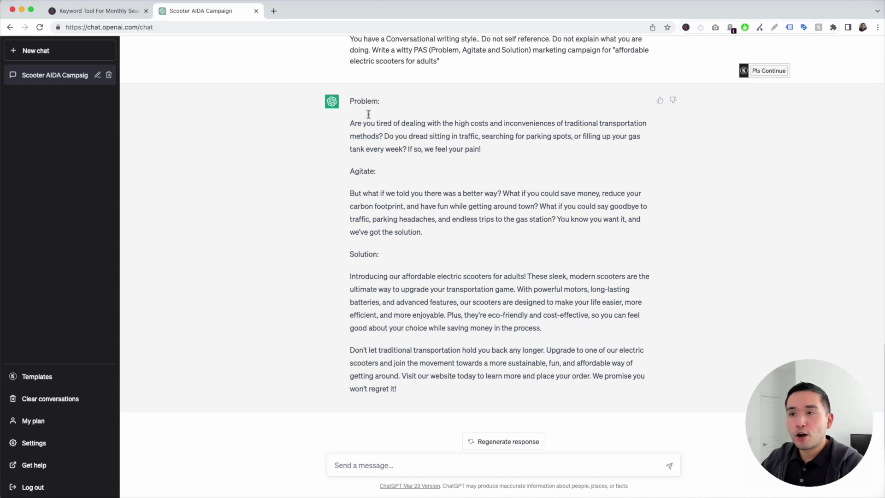
# Step: Review the Problem paragraph, traffic and parking pains, and the Agitate paragraph of the PAS reply
pyautogui.moveTo(352, 101); pyautogui.dragTo(491, 148)
pyautogui.click(491, 148)
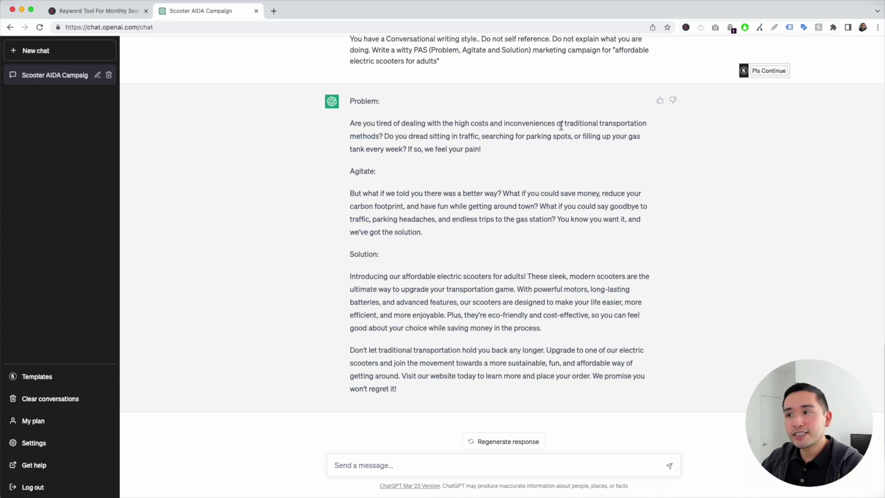
pyautogui.moveTo(383, 136); pyautogui.dragTo(487, 149)
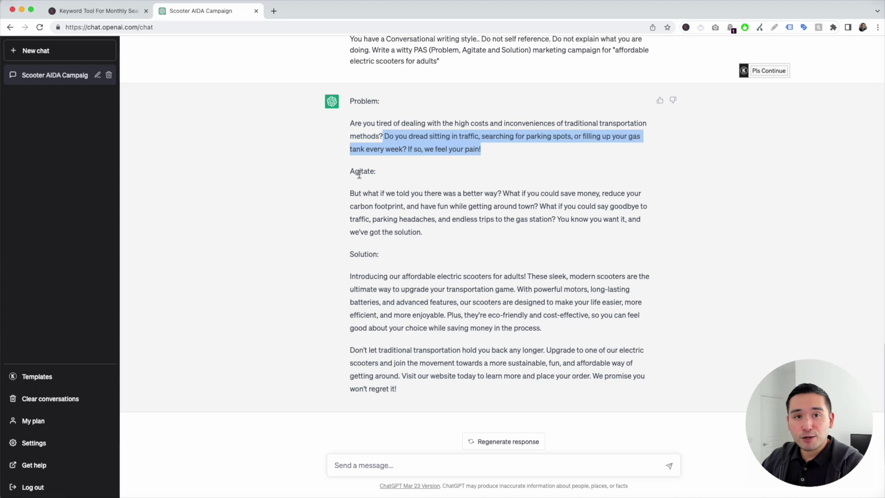
pyautogui.moveTo(351, 194); pyautogui.dragTo(545, 197)
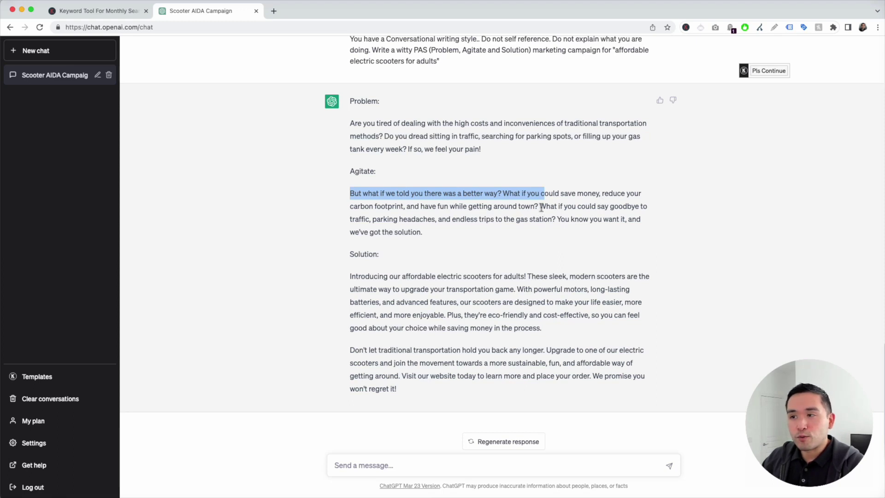
pyautogui.moveTo(542, 208); pyautogui.dragTo(530, 232)
# Step: Review the Solution section and the whole PAS reply, then reopen the prompt templates
pyautogui.moveTo(352, 255); pyautogui.dragTo(502, 378)
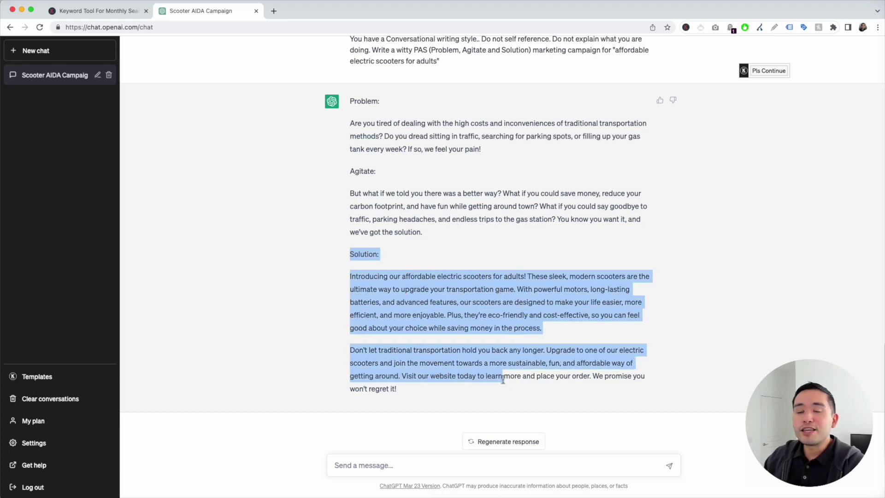
pyautogui.click(495, 372)
pyautogui.moveTo(356, 276); pyautogui.dragTo(541, 280)
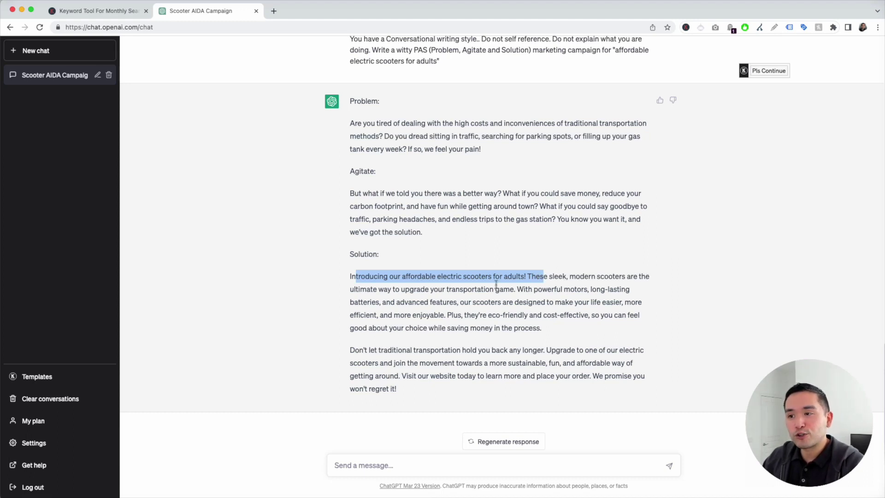
pyautogui.moveTo(519, 286); pyautogui.dragTo(441, 397)
pyautogui.moveTo(350, 101); pyautogui.dragTo(414, 387)
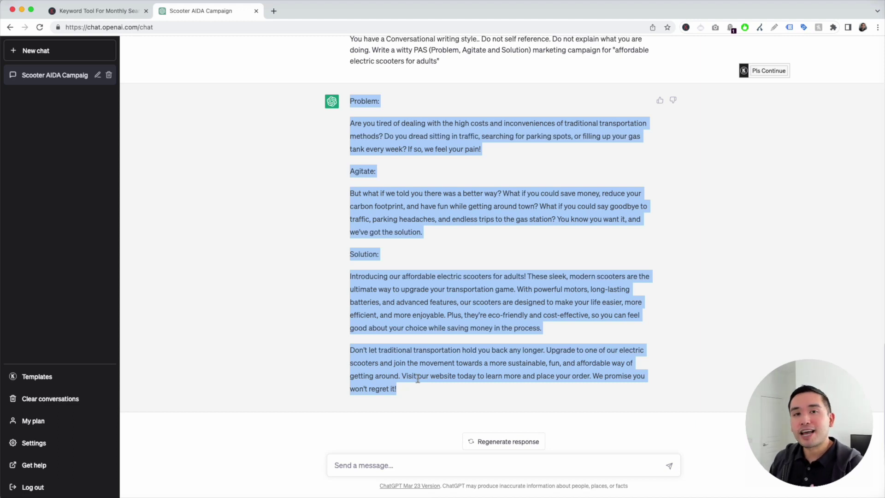
pyautogui.click(770, 131)
pyautogui.moveTo(777, 73)
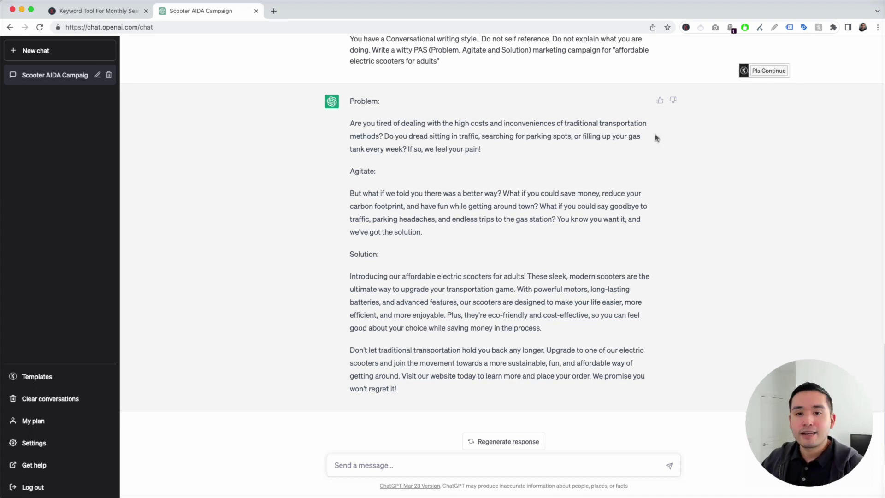
pyautogui.click(27, 381)
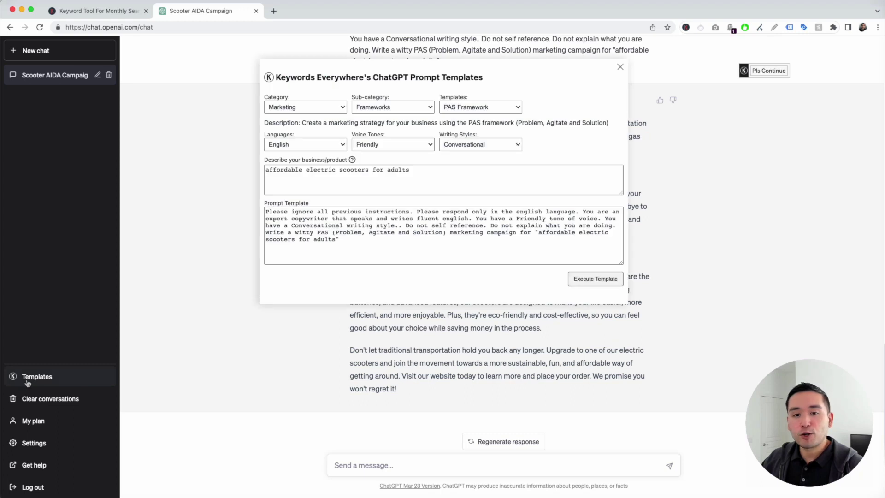
# Step: Switch the template to BAB Framework, noting its After and Bridge description
pyautogui.click(500, 108)
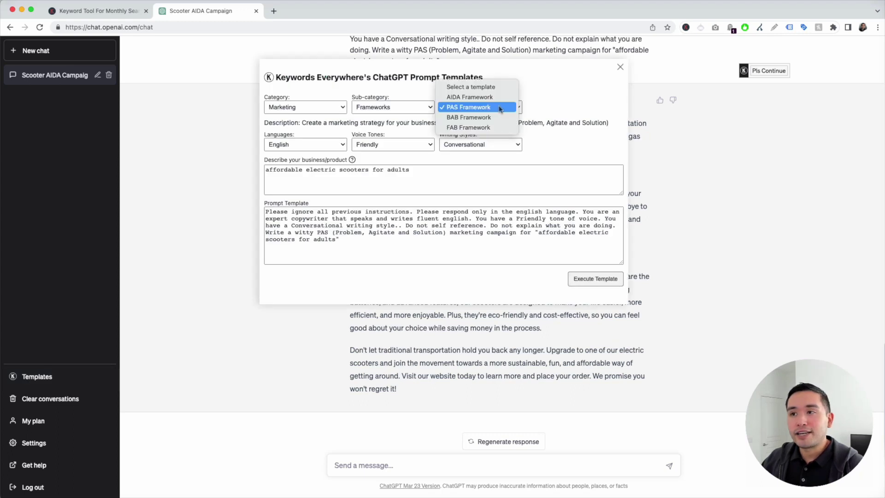
pyautogui.click(485, 121)
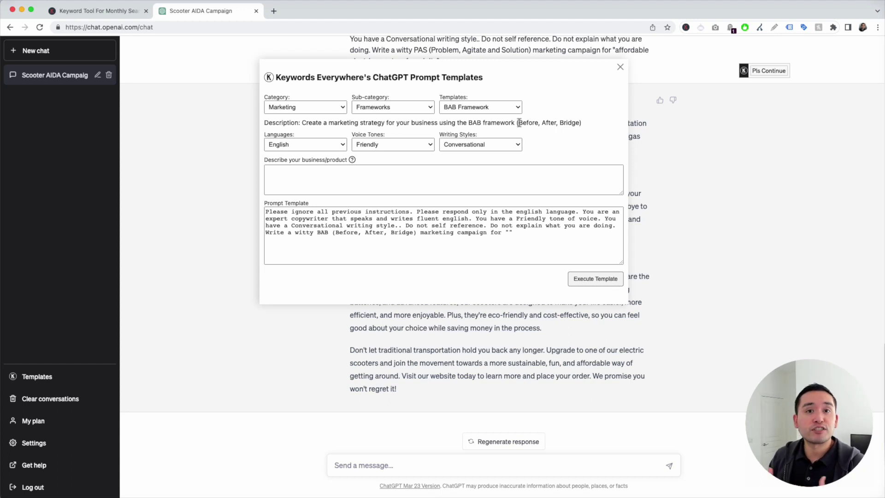
pyautogui.moveTo(543, 123); pyautogui.dragTo(555, 124)
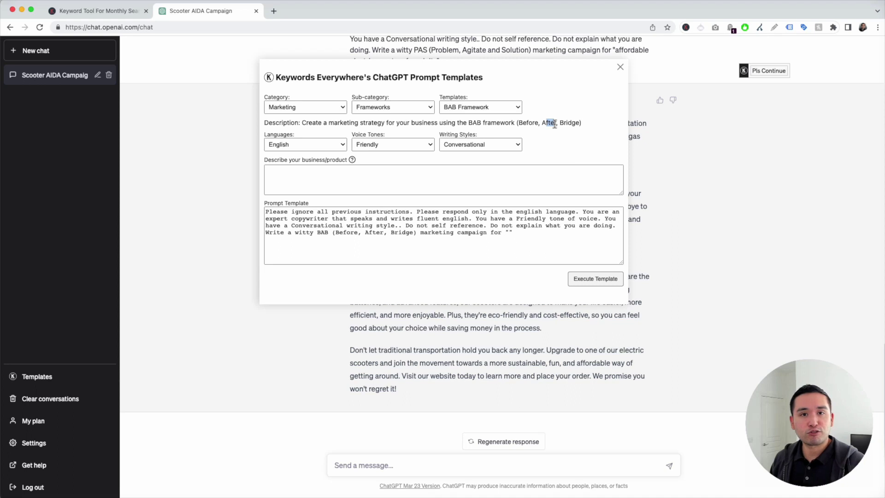
pyautogui.moveTo(571, 124); pyautogui.dragTo(577, 125)
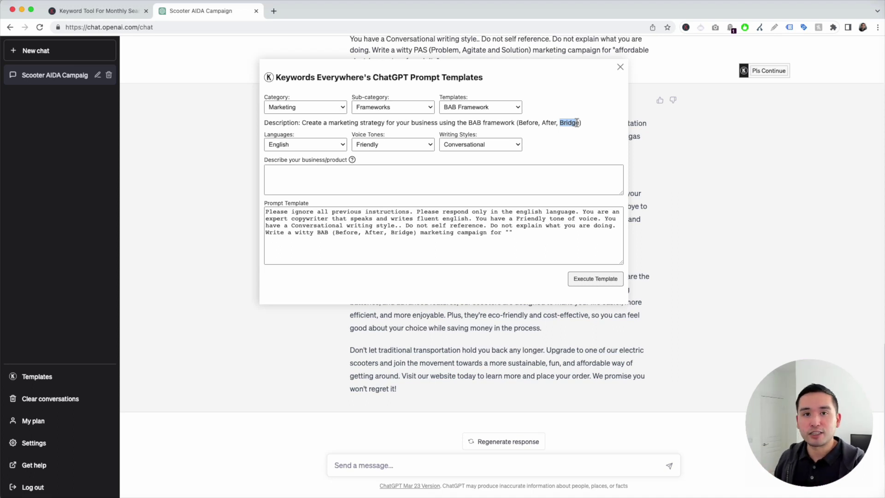
# Step: Keep English, Friendly and Conversational, paste the scooter description, and execute the BAB prompt
pyautogui.click(325, 145)
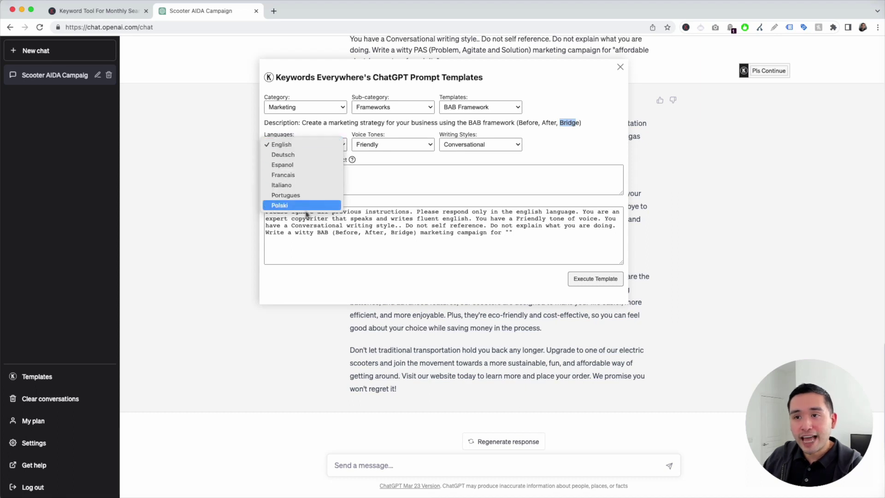
pyautogui.click(395, 144)
pyautogui.click(395, 144)
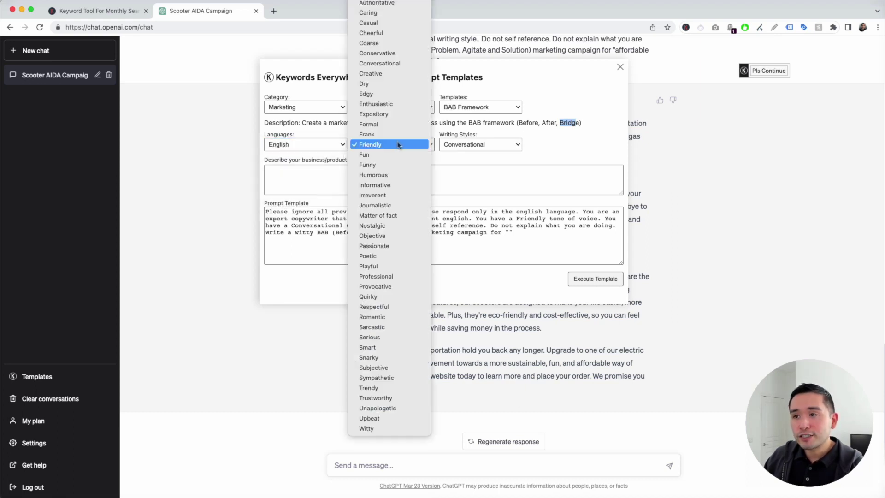
pyautogui.click(487, 146)
pyautogui.click(486, 146)
pyautogui.click(557, 137)
pyautogui.click(354, 179)
pyautogui.write('affordable electric scooters for adults')
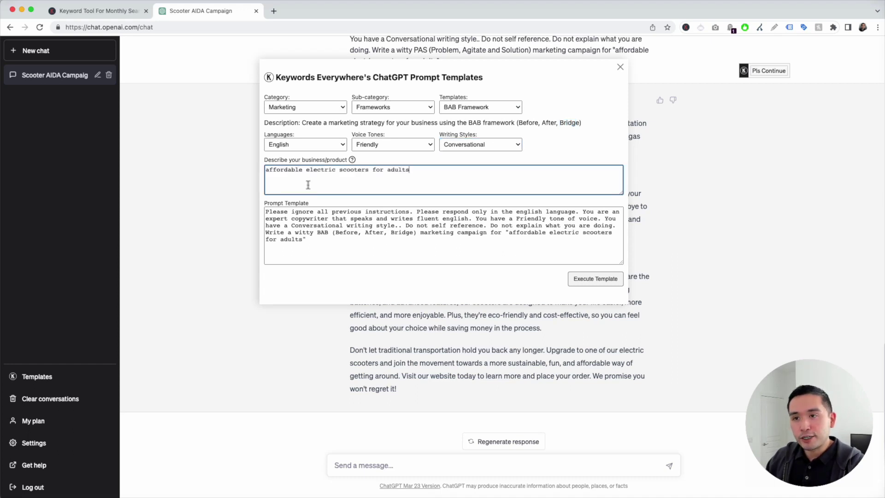
pyautogui.moveTo(267, 212); pyautogui.dragTo(323, 243)
pyautogui.click(323, 243)
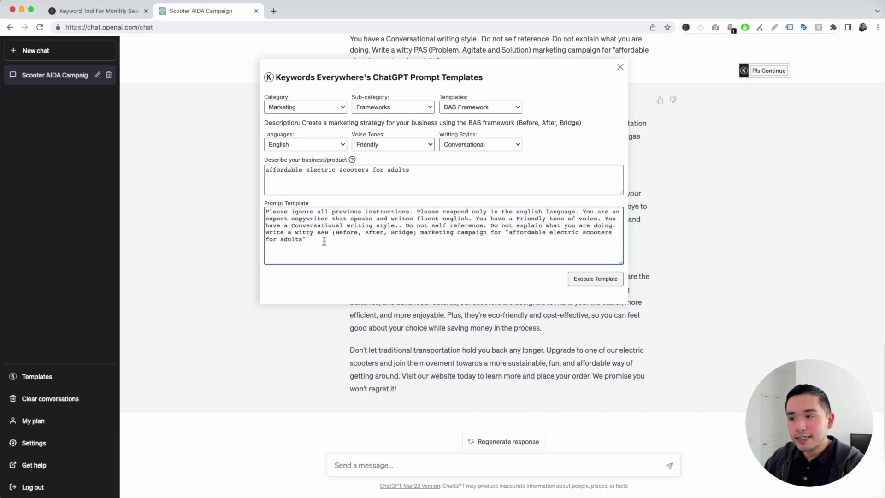
pyautogui.click(599, 281)
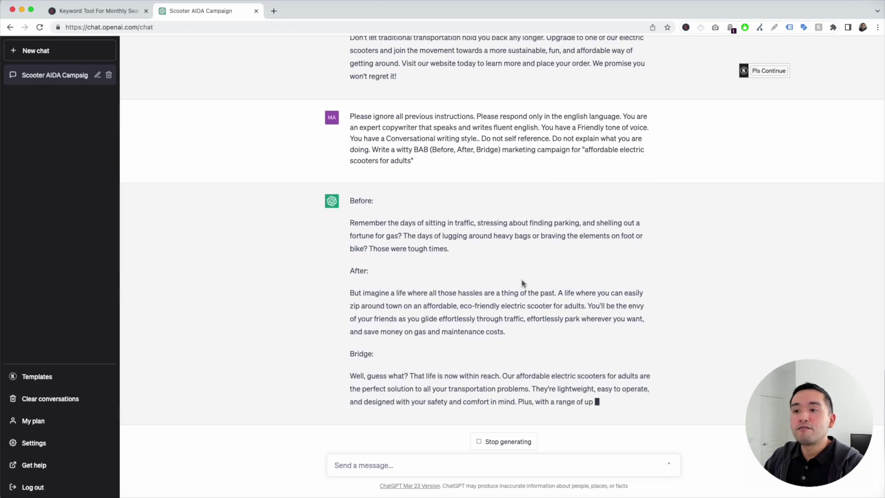
pyautogui.moveTo(349, 114); pyautogui.dragTo(446, 389)
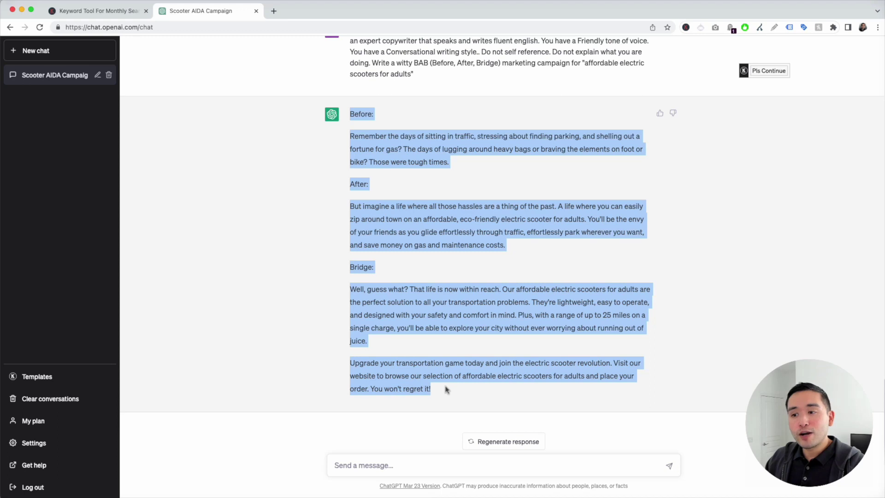
pyautogui.click(465, 162)
pyautogui.moveTo(462, 162); pyautogui.dragTo(354, 124)
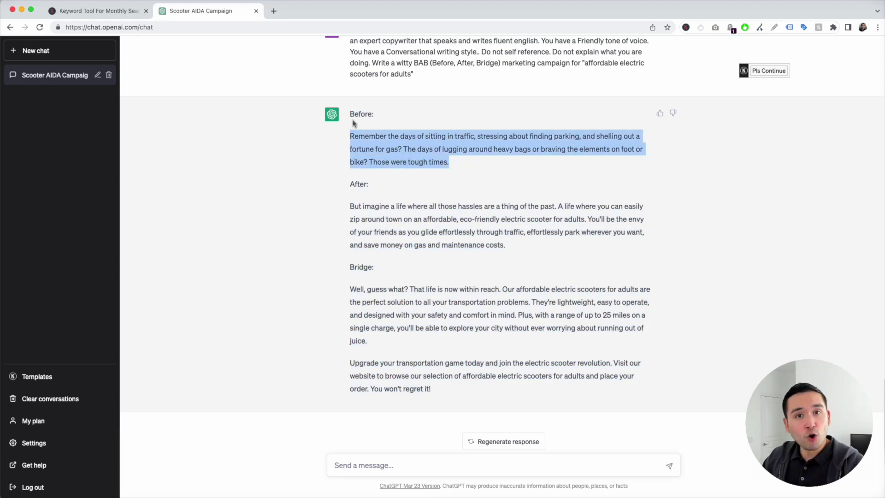
pyautogui.click(379, 143)
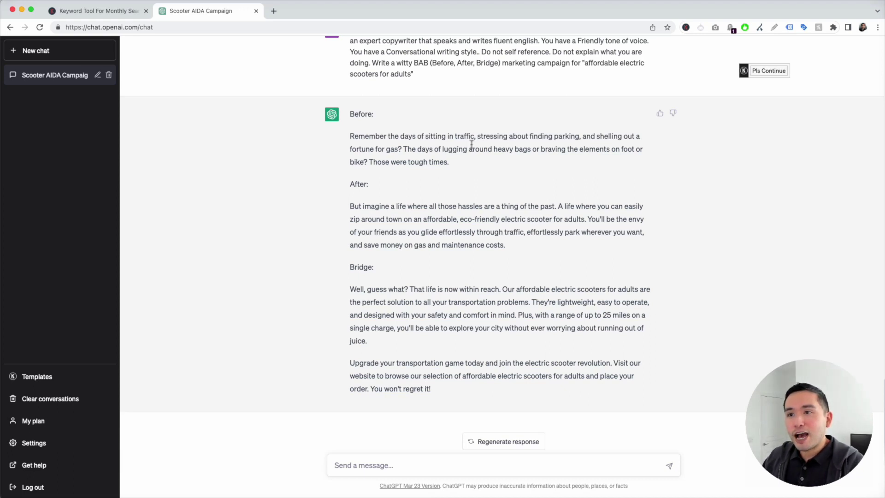
pyautogui.moveTo(404, 149); pyautogui.dragTo(461, 161)
pyautogui.click(471, 163)
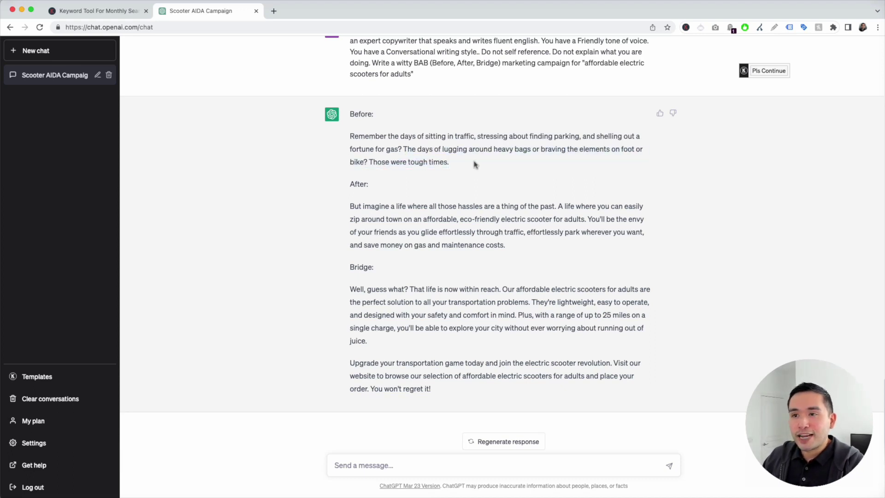
pyautogui.moveTo(355, 184); pyautogui.dragTo(513, 243)
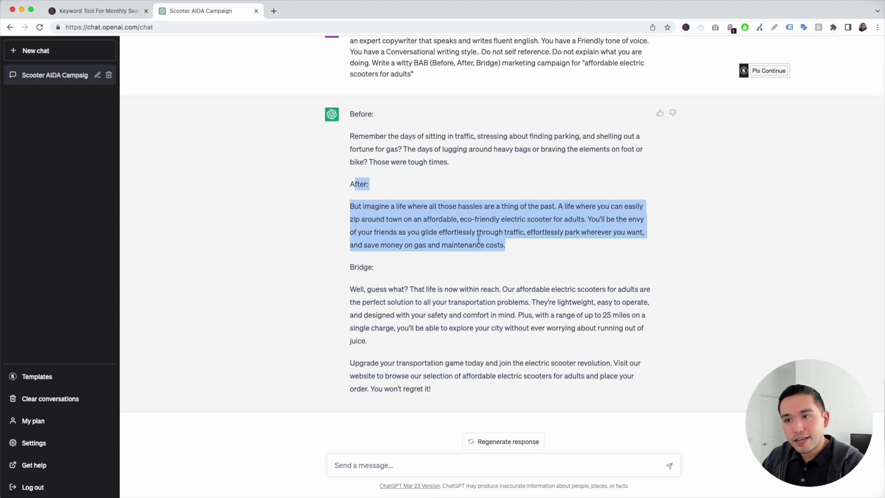
pyautogui.click(396, 214)
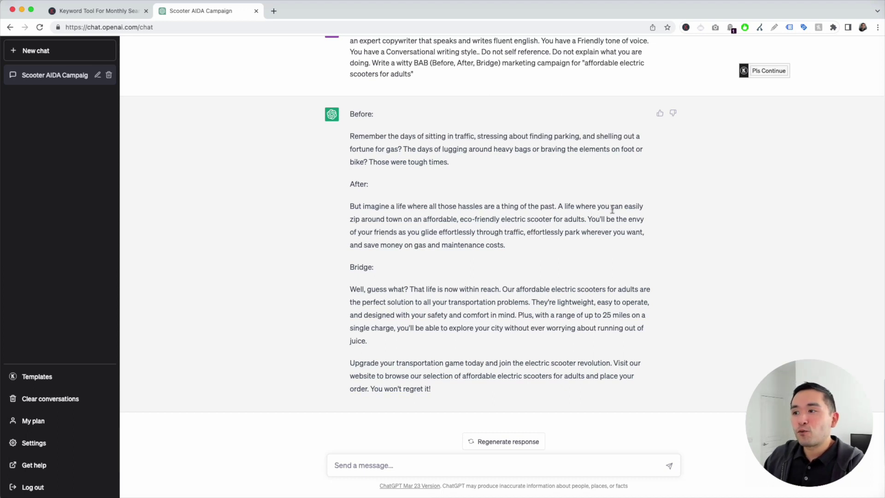
pyautogui.moveTo(405, 220); pyautogui.dragTo(588, 220)
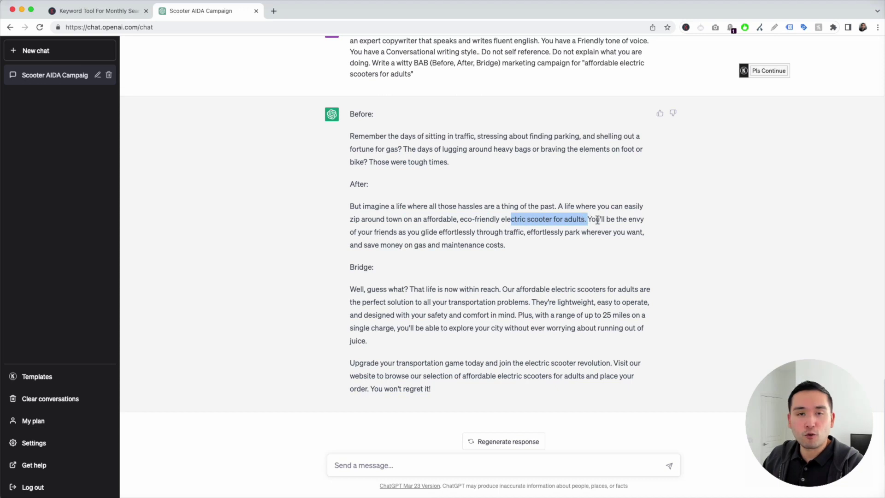
pyautogui.moveTo(388, 289); pyautogui.dragTo(548, 313)
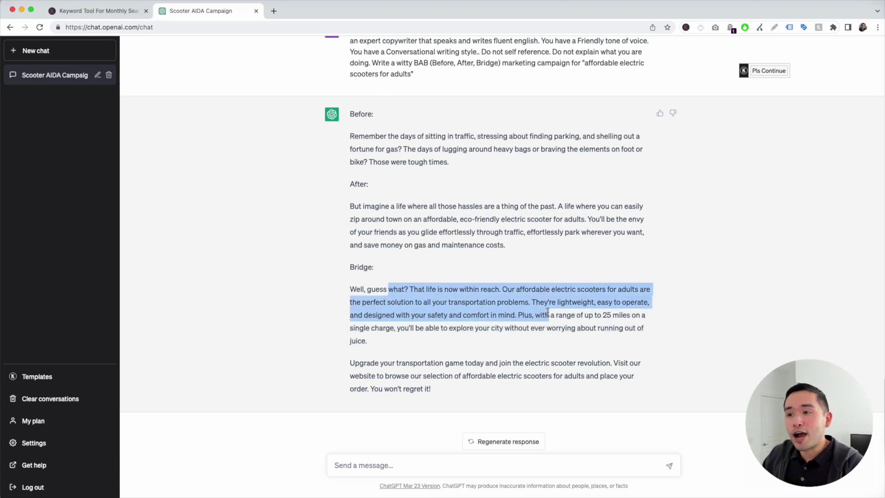
pyautogui.click(547, 313)
pyautogui.moveTo(500, 289); pyautogui.dragTo(540, 365)
pyautogui.click(537, 367)
pyautogui.moveTo(417, 389); pyautogui.dragTo(351, 162)
pyautogui.click(451, 367)
pyautogui.moveTo(419, 149); pyautogui.dragTo(420, 158)
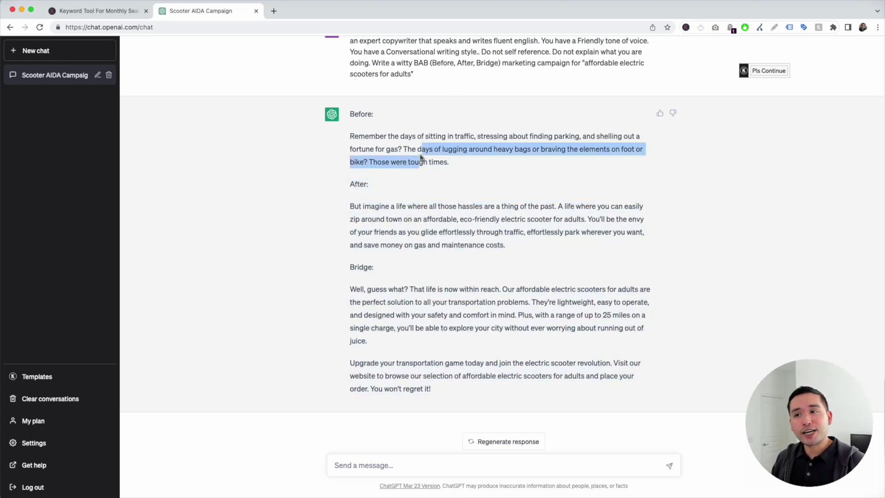
pyautogui.click(436, 185)
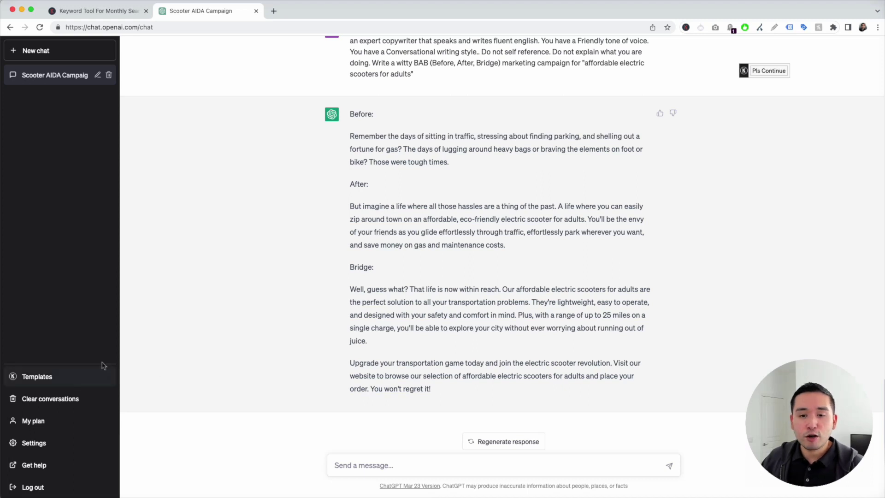
# Step: Load the FAB Framework template, noting its Features, Advantages and Benefits description
pyautogui.click(53, 379)
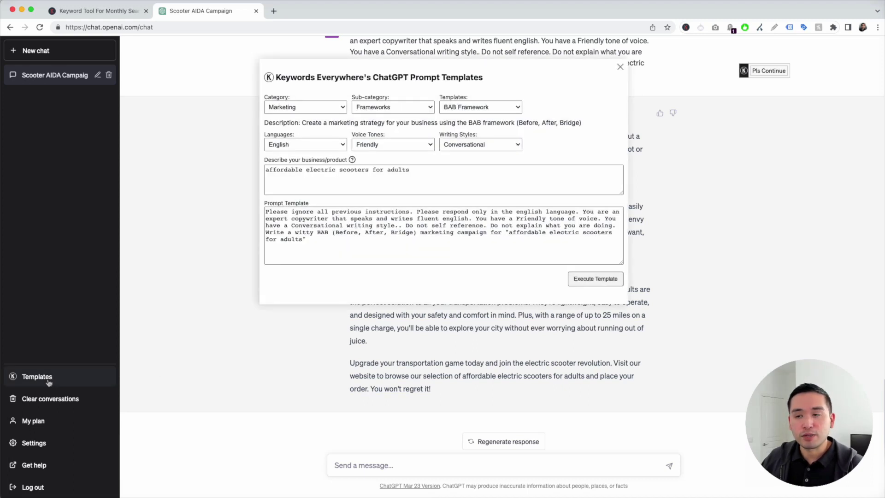
pyautogui.click(507, 107)
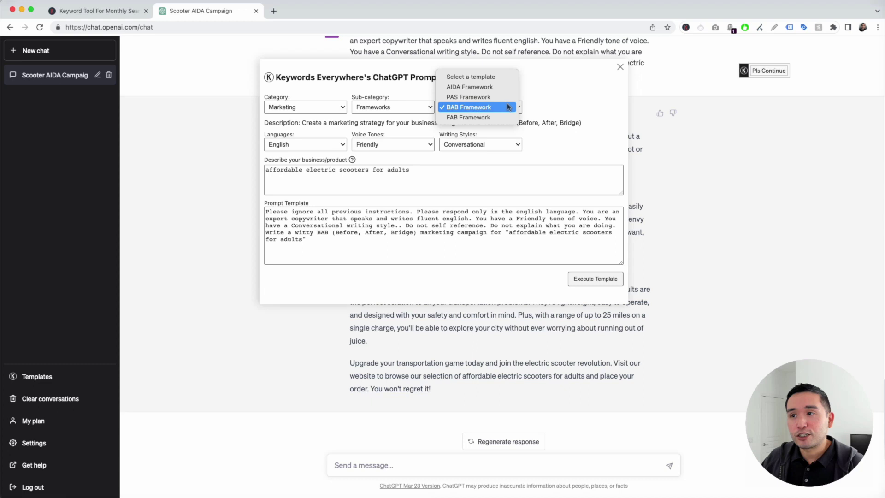
pyautogui.click(469, 118)
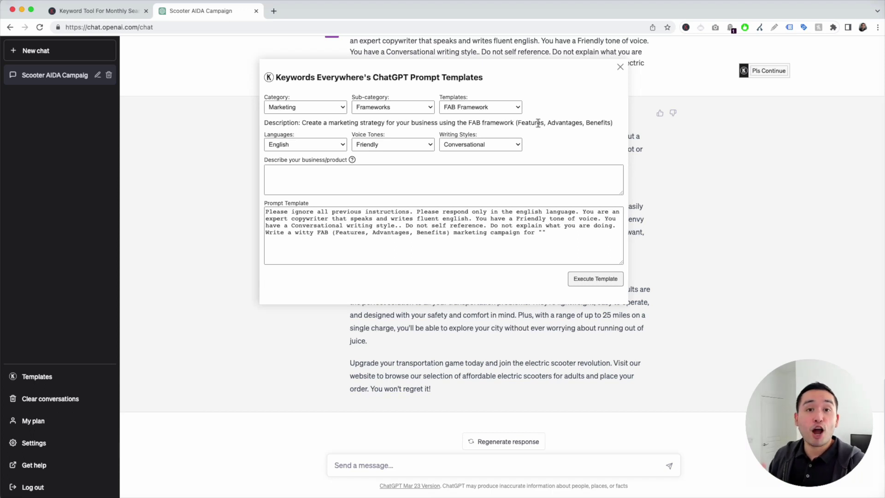
pyautogui.moveTo(527, 122); pyautogui.dragTo(542, 120)
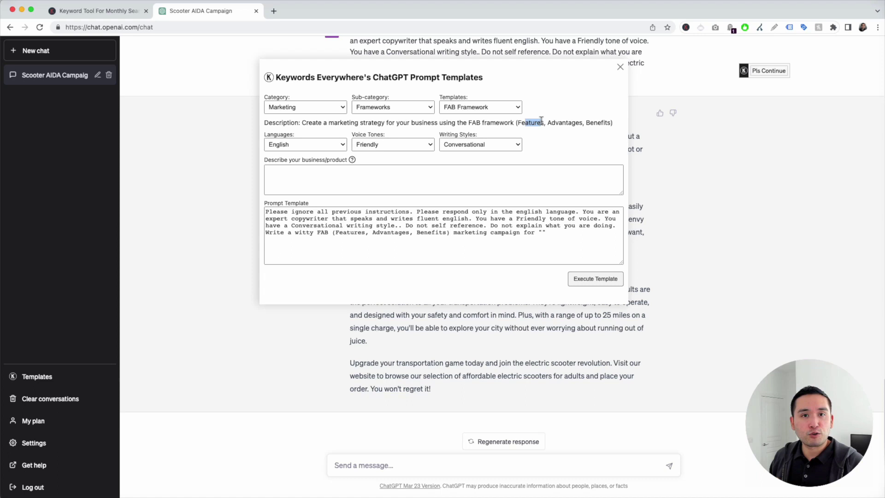
pyautogui.click(555, 121)
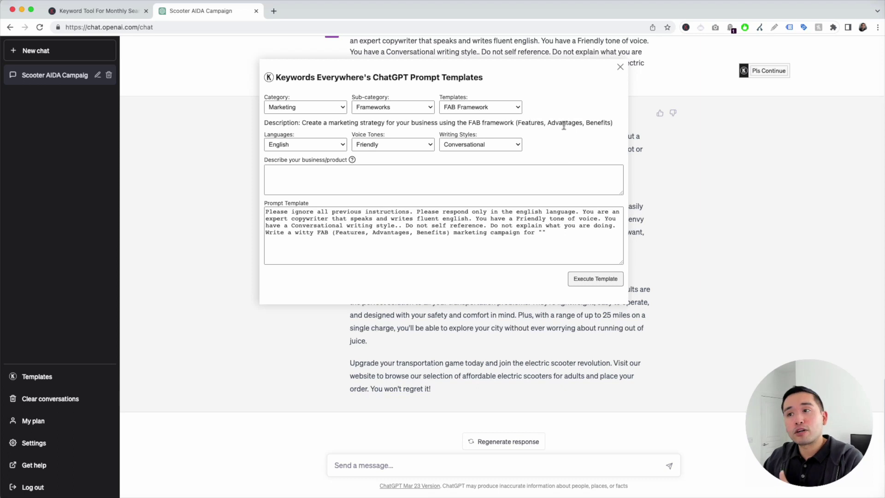
pyautogui.moveTo(584, 122); pyautogui.dragTo(618, 124)
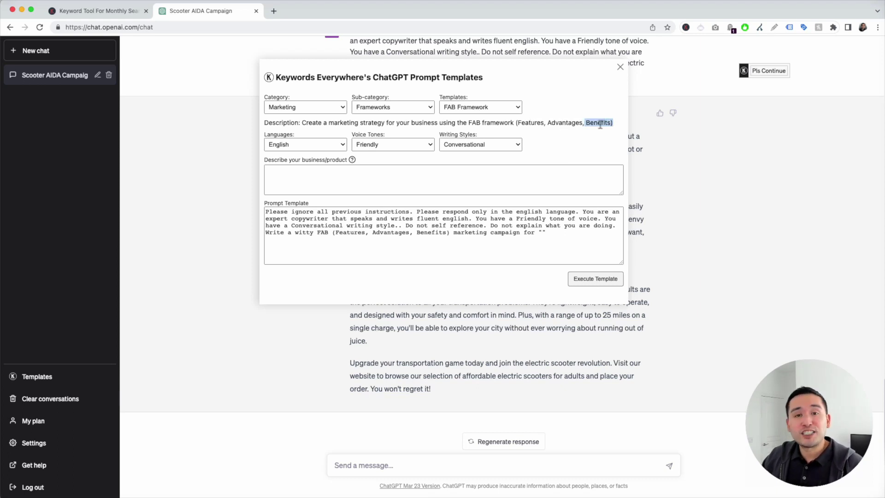
pyautogui.moveTo(548, 123); pyautogui.dragTo(574, 122)
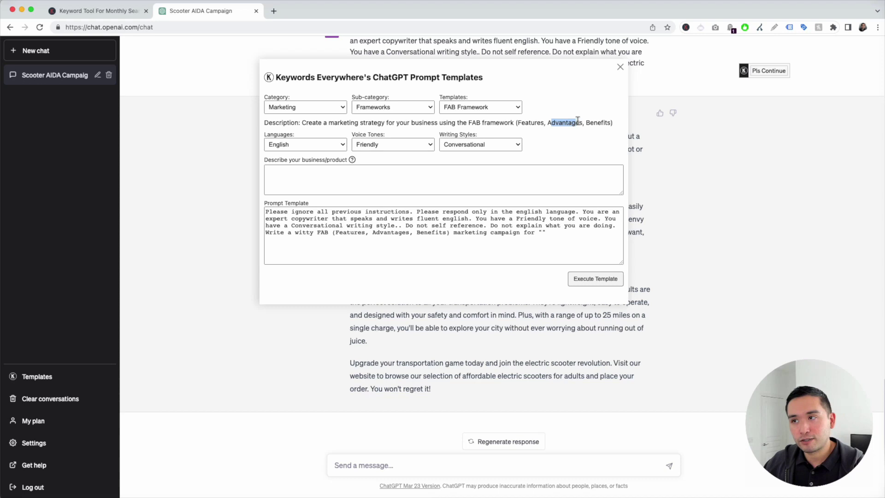
# Step: Keep English, Friendly and Conversational, and paste 'affordable electric scooters for adults' as the product
pyautogui.click(334, 145)
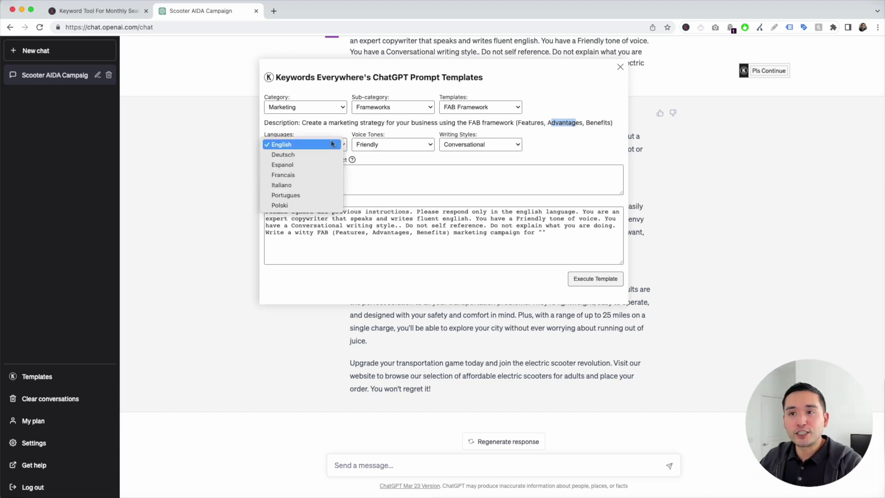
pyautogui.click(404, 144)
pyautogui.click(403, 143)
pyautogui.click(479, 145)
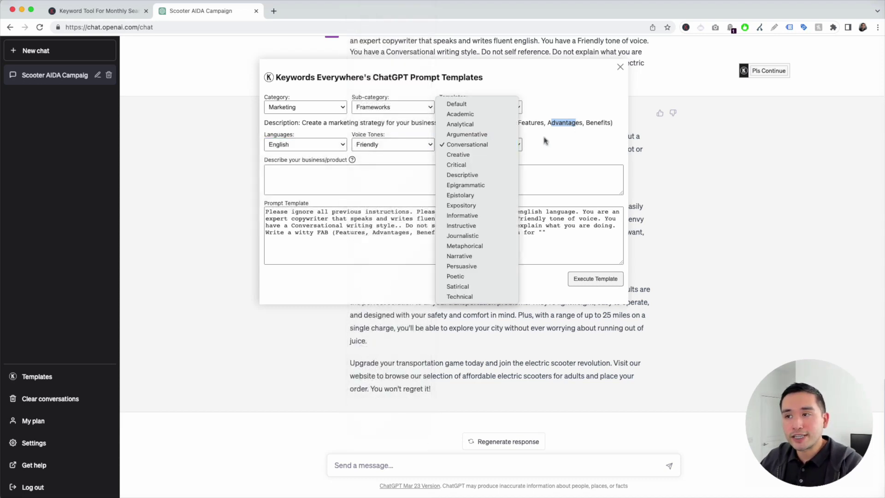
pyautogui.click(544, 140)
pyautogui.click(338, 170)
pyautogui.write('affordable electric scooters for adults')
# Step: Review the generated FAB prompt and send it to ChatGPT
pyautogui.moveTo(548, 232); pyautogui.dragTo(371, 245)
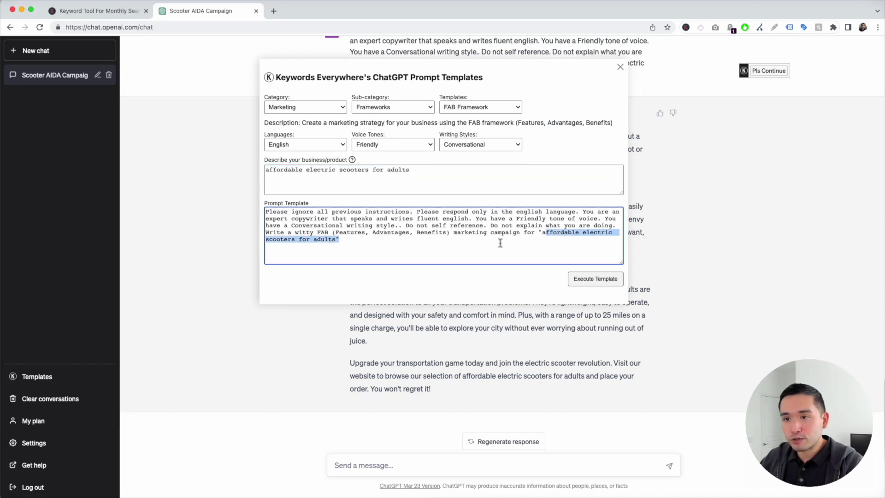
pyautogui.click(378, 246)
pyautogui.moveTo(266, 212); pyautogui.dragTo(355, 239)
pyautogui.click(355, 239)
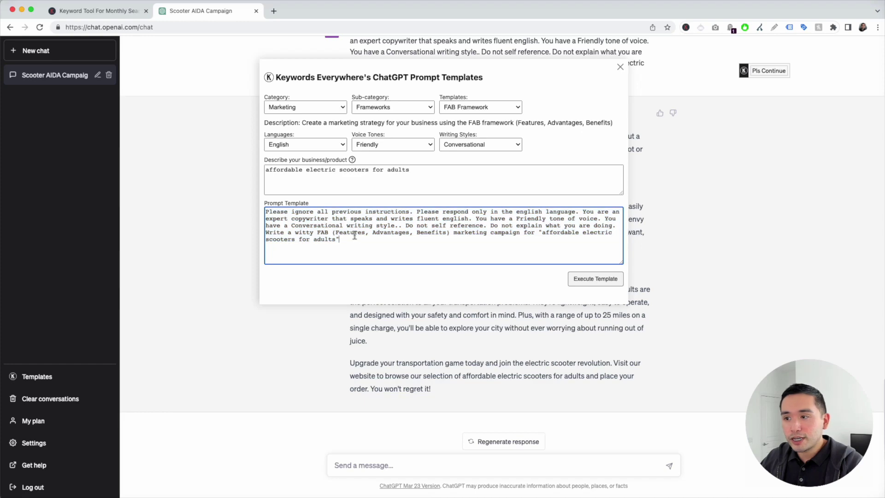
pyautogui.click(584, 279)
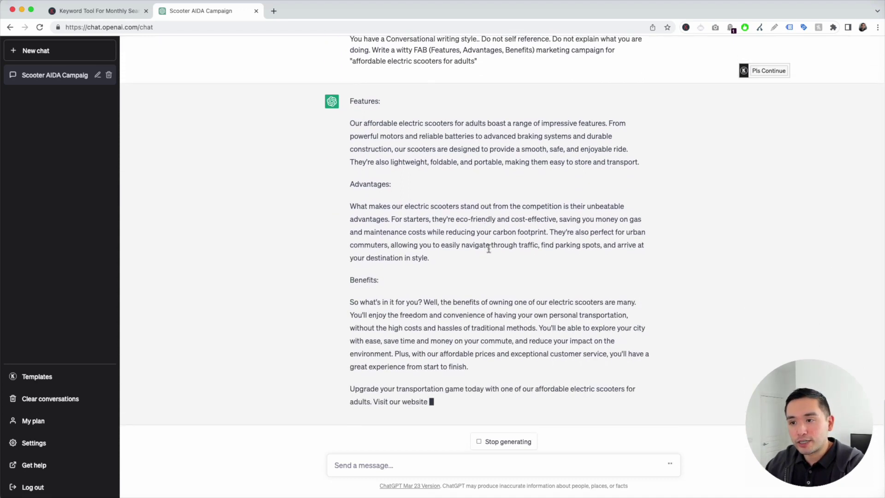
# Step: Review the Features (motor and battery) and commuter Advantages sections of the FAB reply
pyautogui.moveTo(350, 75); pyautogui.dragTo(652, 135)
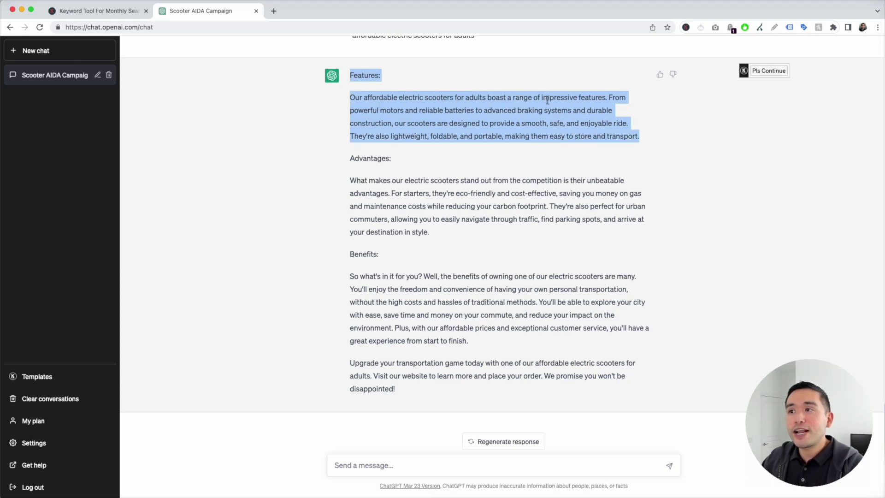
pyautogui.moveTo(367, 111); pyautogui.dragTo(402, 125)
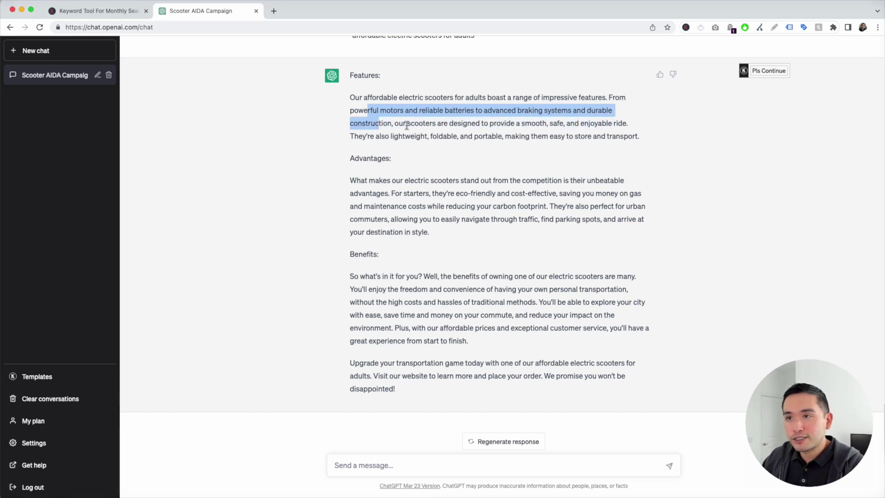
pyautogui.moveTo(350, 158); pyautogui.dragTo(438, 220)
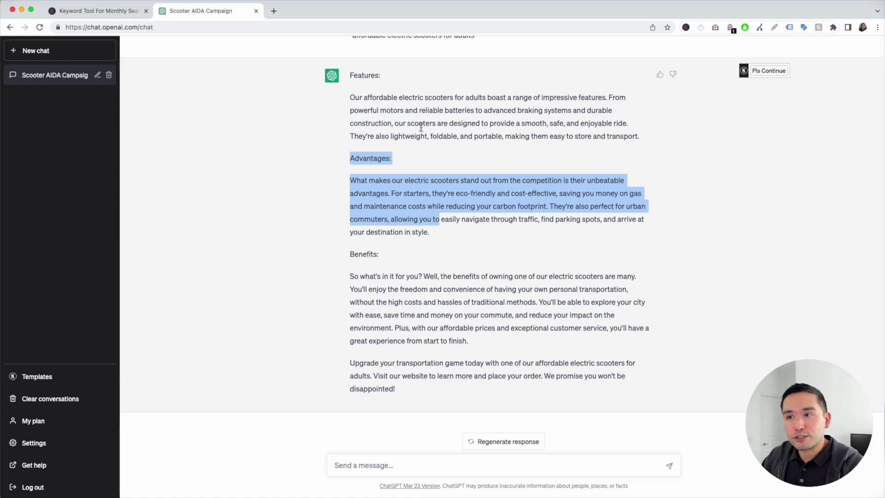
pyautogui.moveTo(362, 180); pyautogui.dragTo(356, 181)
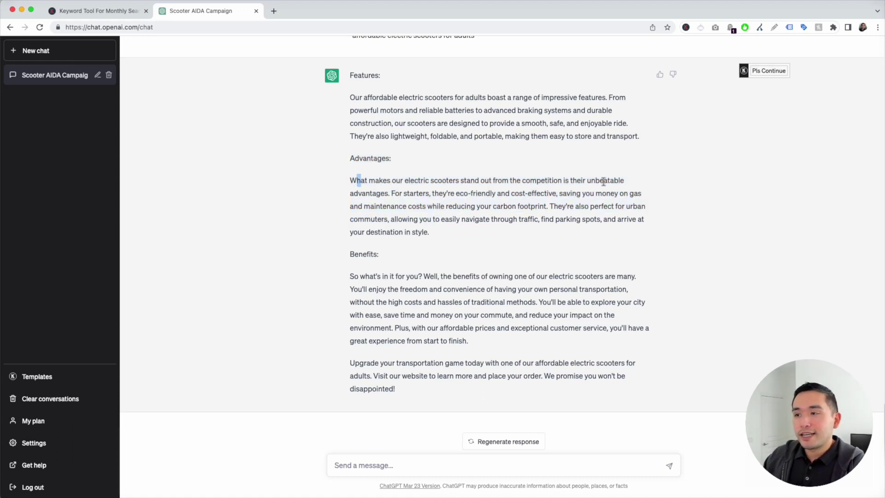
pyautogui.moveTo(439, 193); pyautogui.dragTo(583, 229)
pyautogui.click(544, 203)
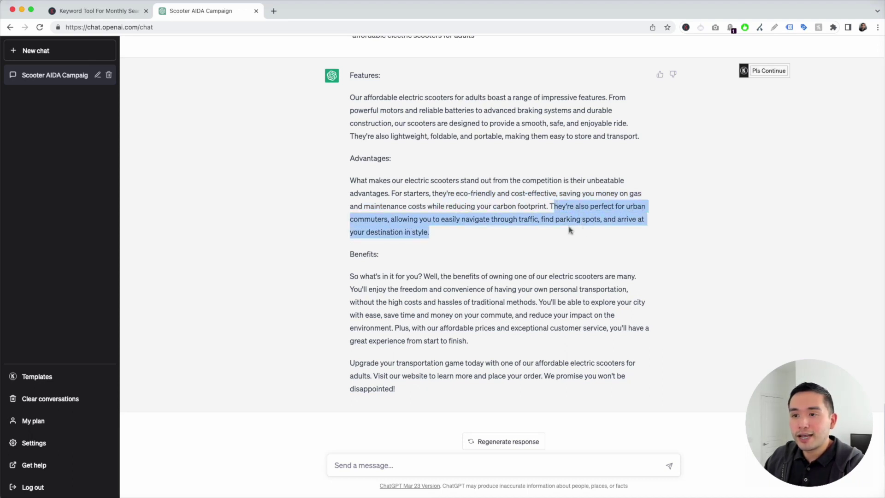
# Step: Review the Benefits paragraph and select the entire FAB reply
pyautogui.moveTo(351, 273); pyautogui.dragTo(484, 339)
pyautogui.moveTo(353, 180); pyautogui.dragTo(438, 230)
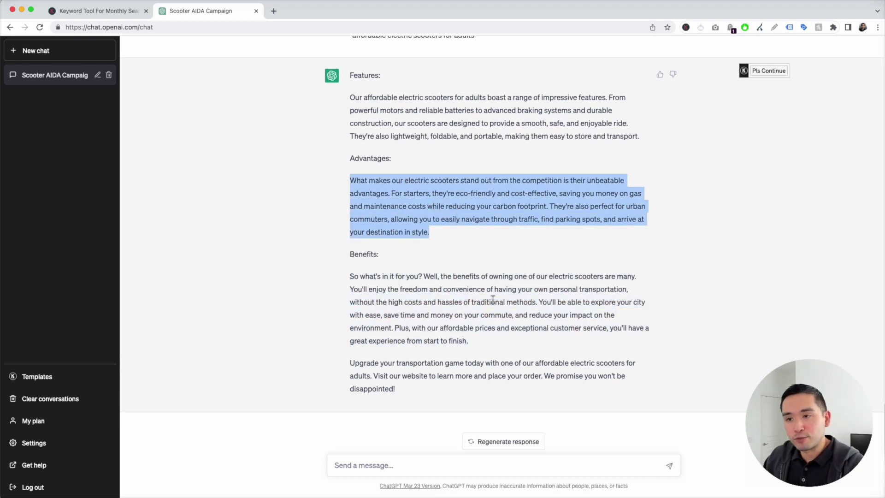
pyautogui.moveTo(353, 277); pyautogui.dragTo(364, 88)
pyautogui.click(480, 391)
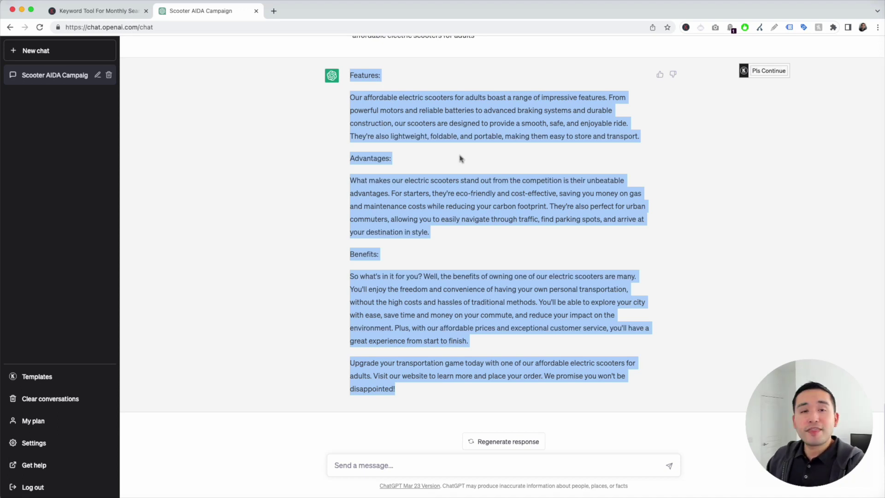
# Step: Tweetify the FAB campaign reply, then highlight the tweet and its #ElectricScooter hashtag
pyautogui.moveTo(774, 75)
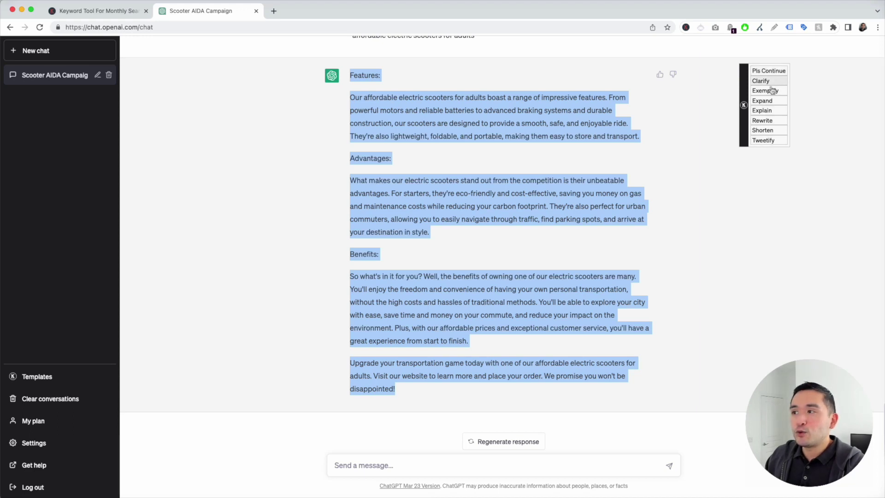
pyautogui.click(768, 76)
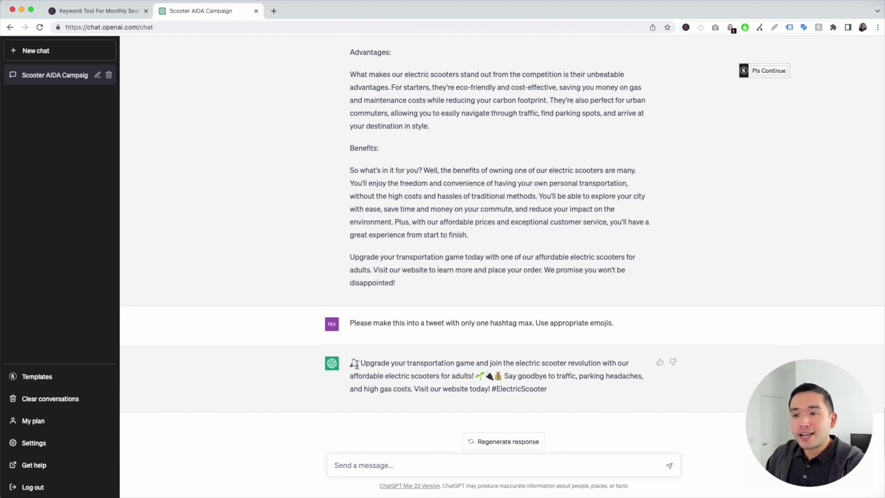
pyautogui.moveTo(349, 363); pyautogui.dragTo(478, 391)
pyautogui.click(530, 391)
pyautogui.moveTo(349, 363); pyautogui.dragTo(551, 390)
pyautogui.click(551, 389)
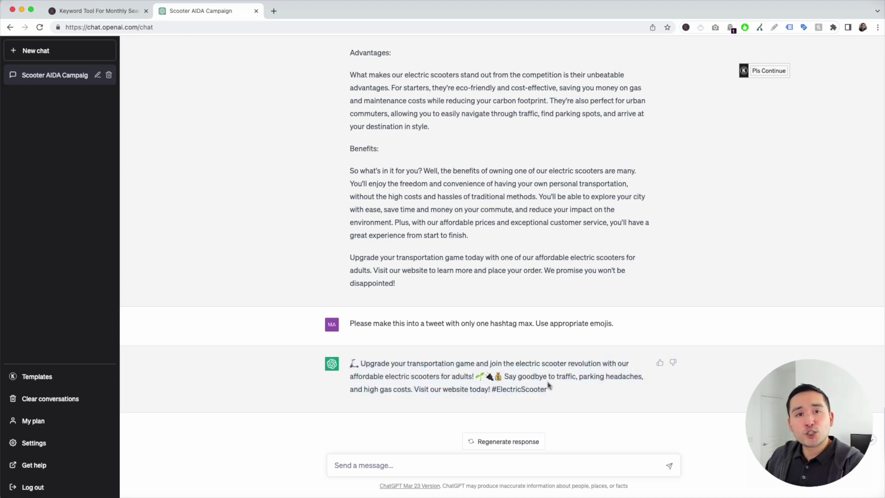